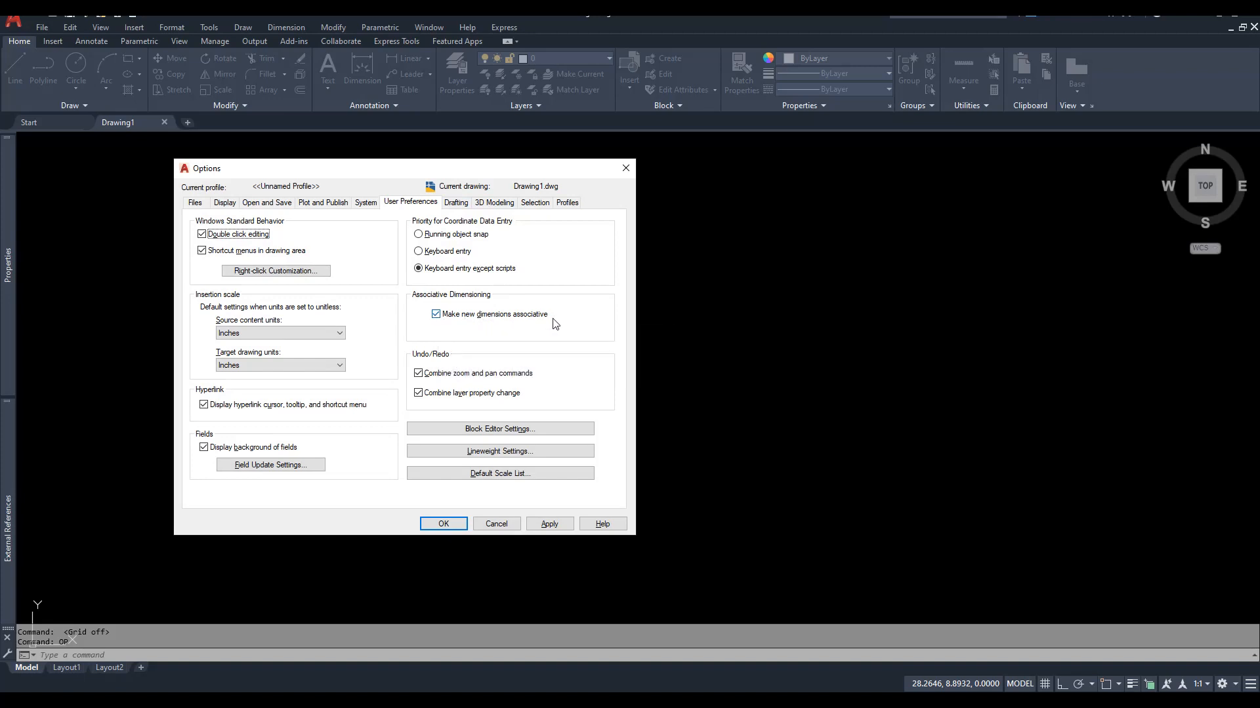
# Apply the user preferences with new dimensions made associative and close the Options dialog.
pyautogui.click(547, 523)
pyautogui.click(454, 522)
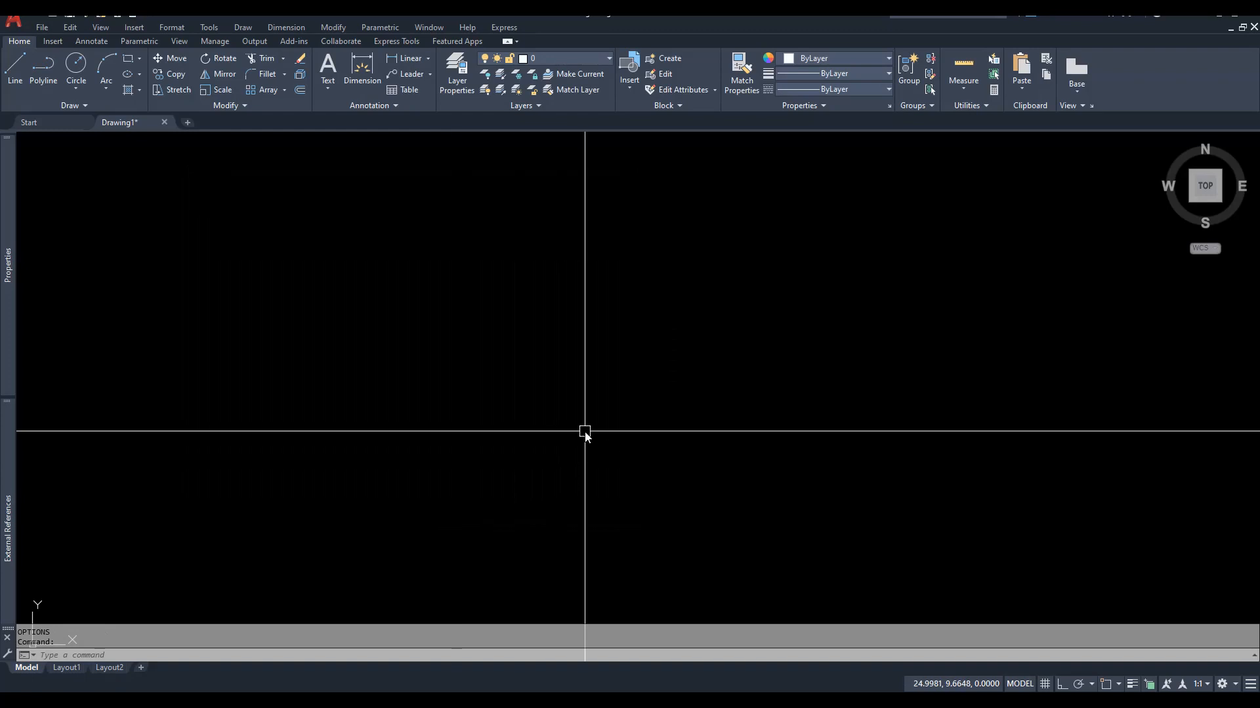
# Draw a horizontal line about 13.5 units long in the middle of the drawing area, with Ortho on.
pyautogui.write('l')
pyautogui.press('Return')
pyautogui.click(457, 426)
pyautogui.press('F8')
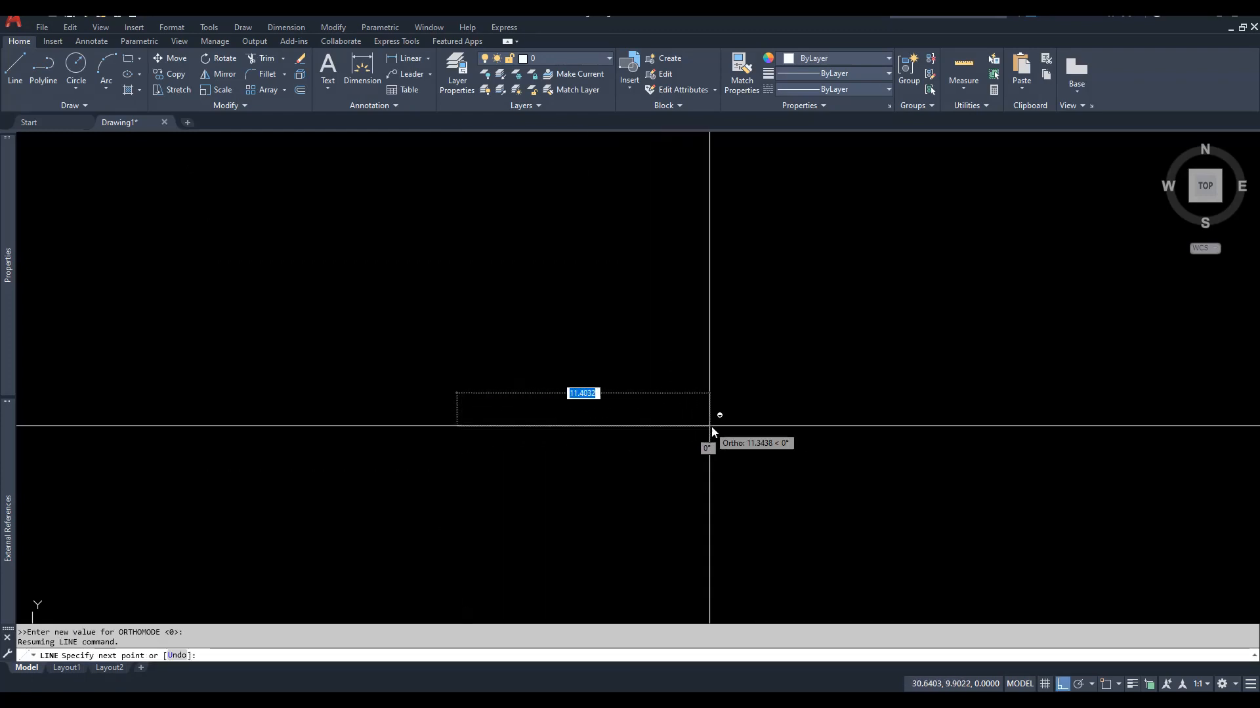
pyautogui.click(754, 426)
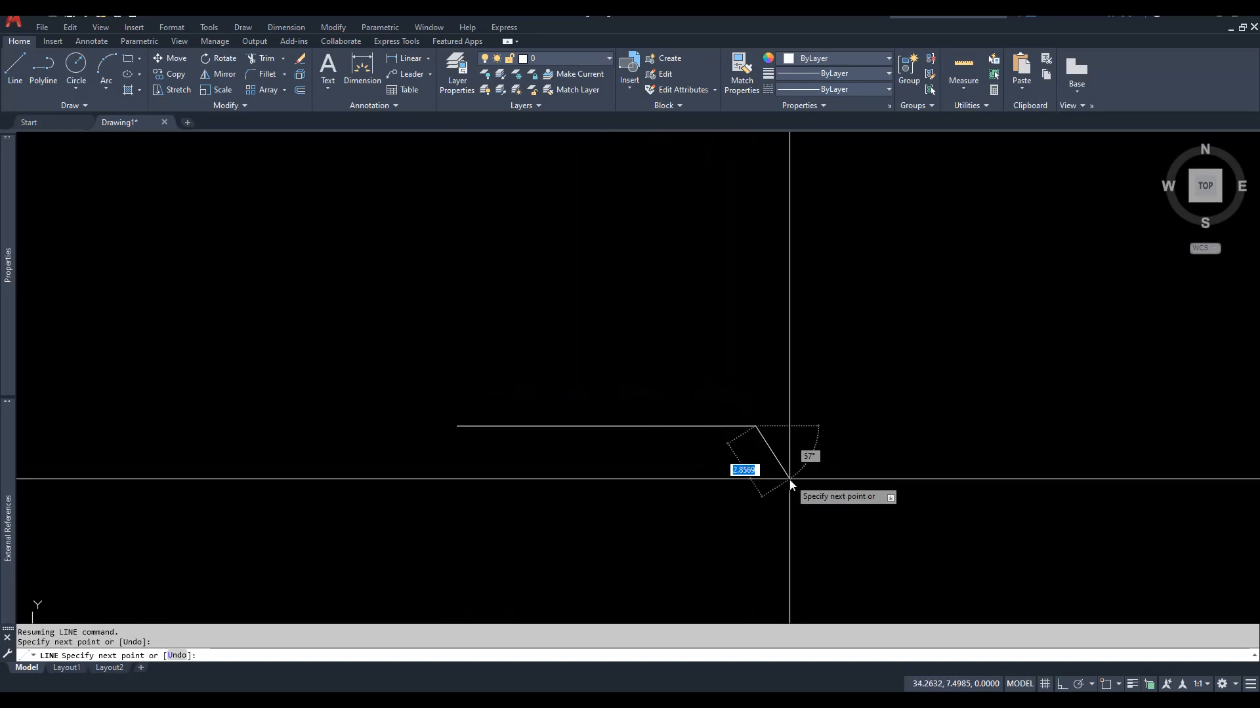
pyautogui.press('Escape')
pyautogui.press('Escape')
# Turn on object snap and add an aligned dimension between the line's two endpoints, placed above the line.
pyautogui.write('DAL')
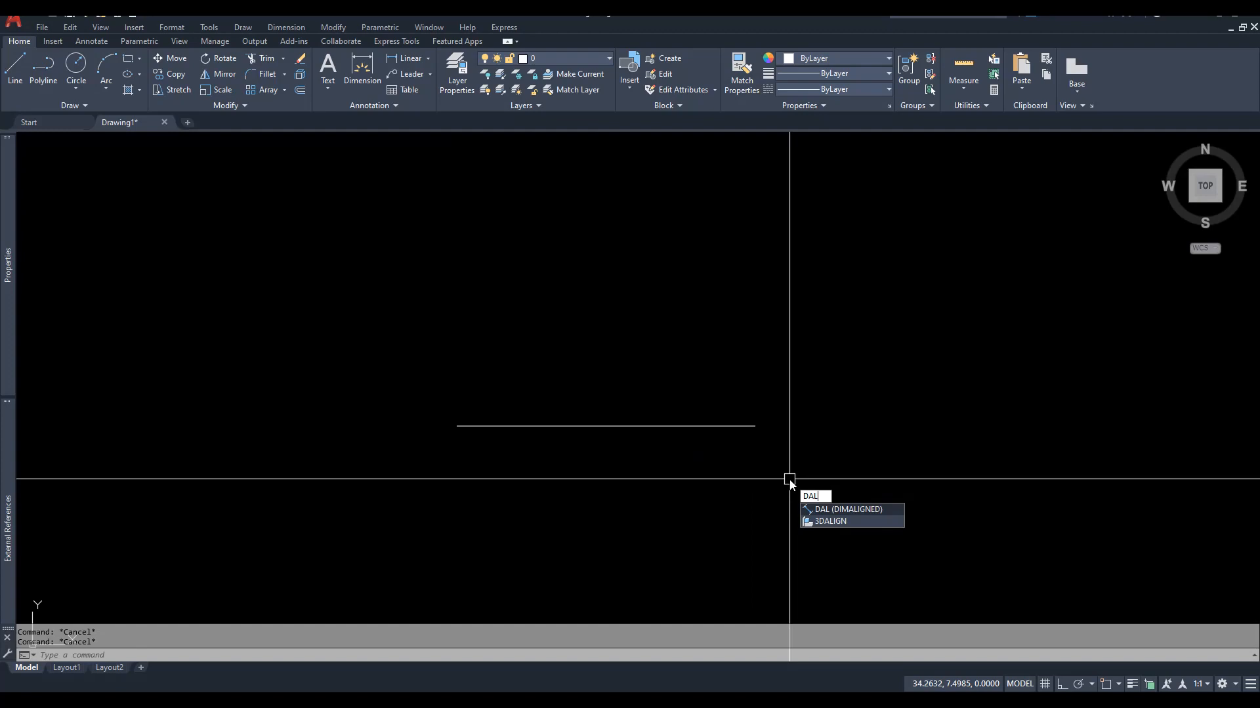
pyautogui.press('Return')
pyautogui.press('F3')
pyautogui.click(457, 427)
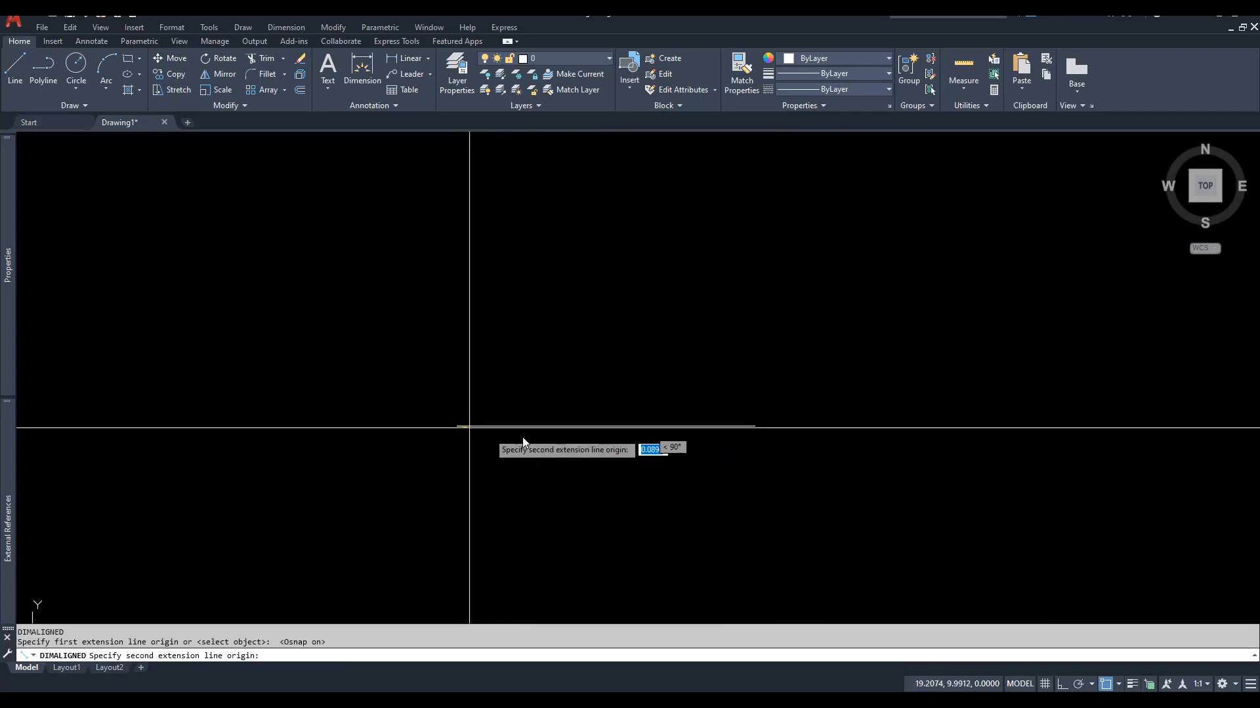
pyautogui.click(756, 427)
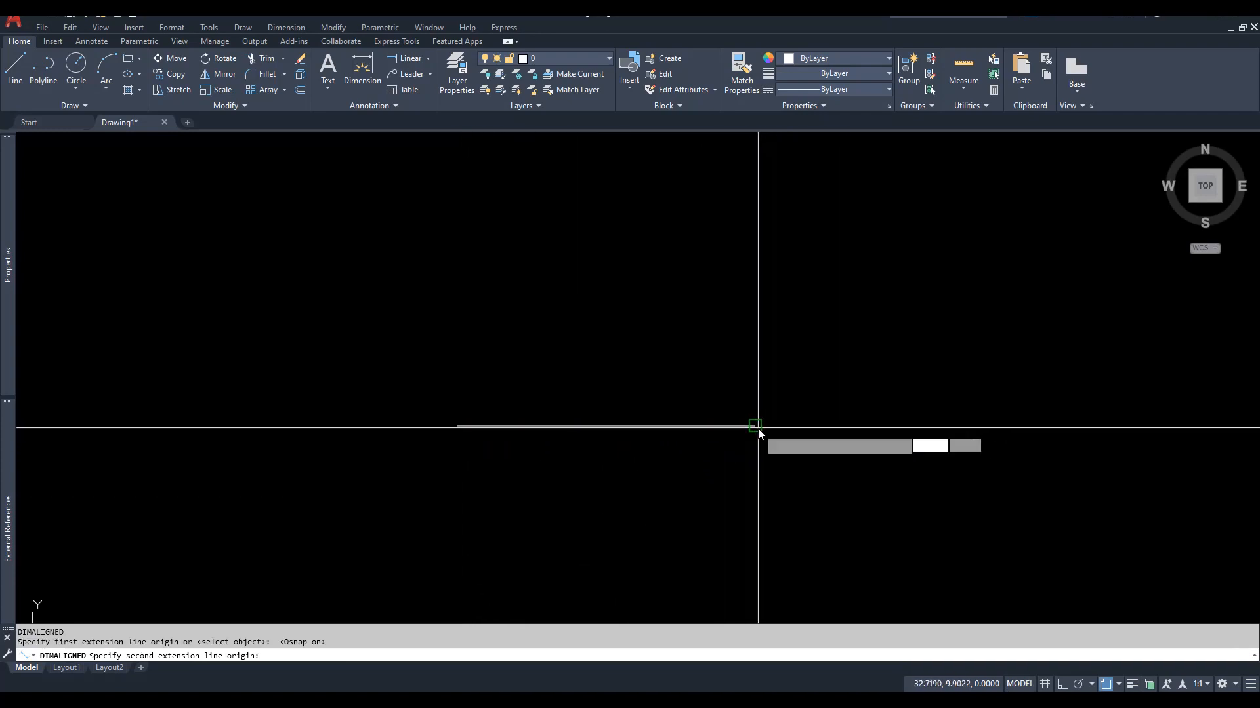
pyautogui.click(746, 355)
# Stretch the line's right endpoint upward so the line slopes, first about 8.3 and then about 12.9 units long.
pyautogui.scroll(2, 691, 428)
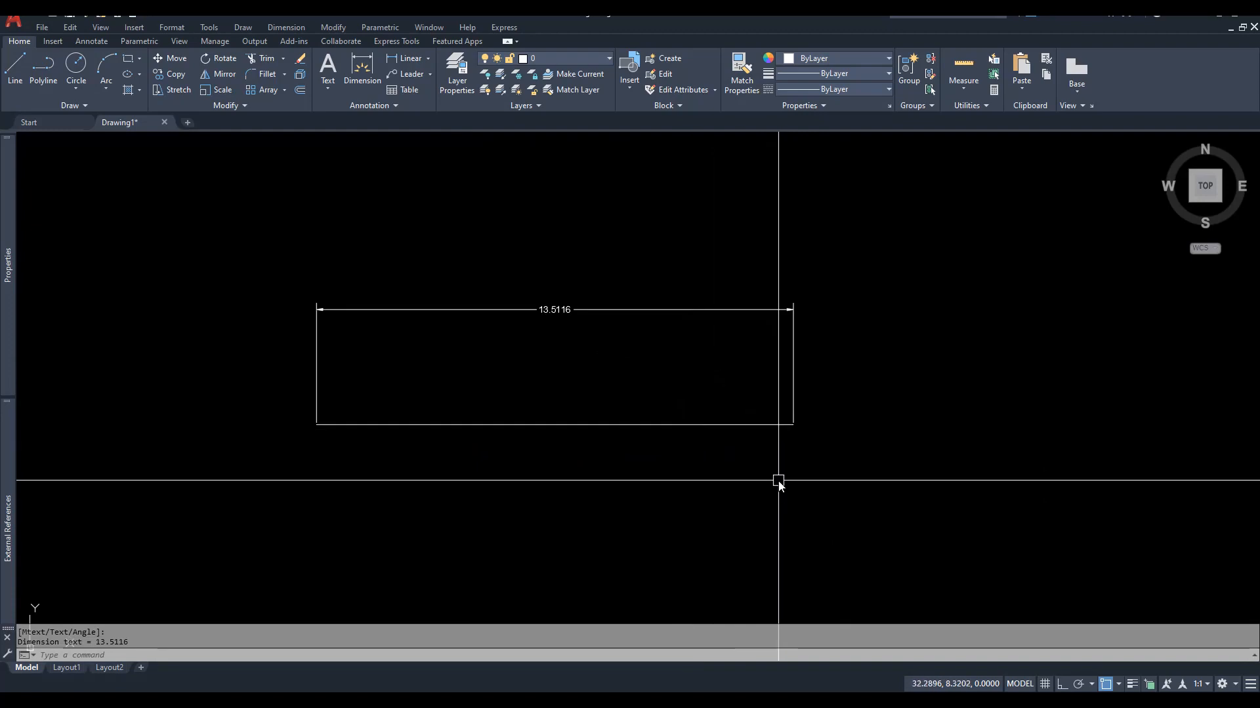
pyautogui.click(709, 425)
pyautogui.moveTo(793, 425)
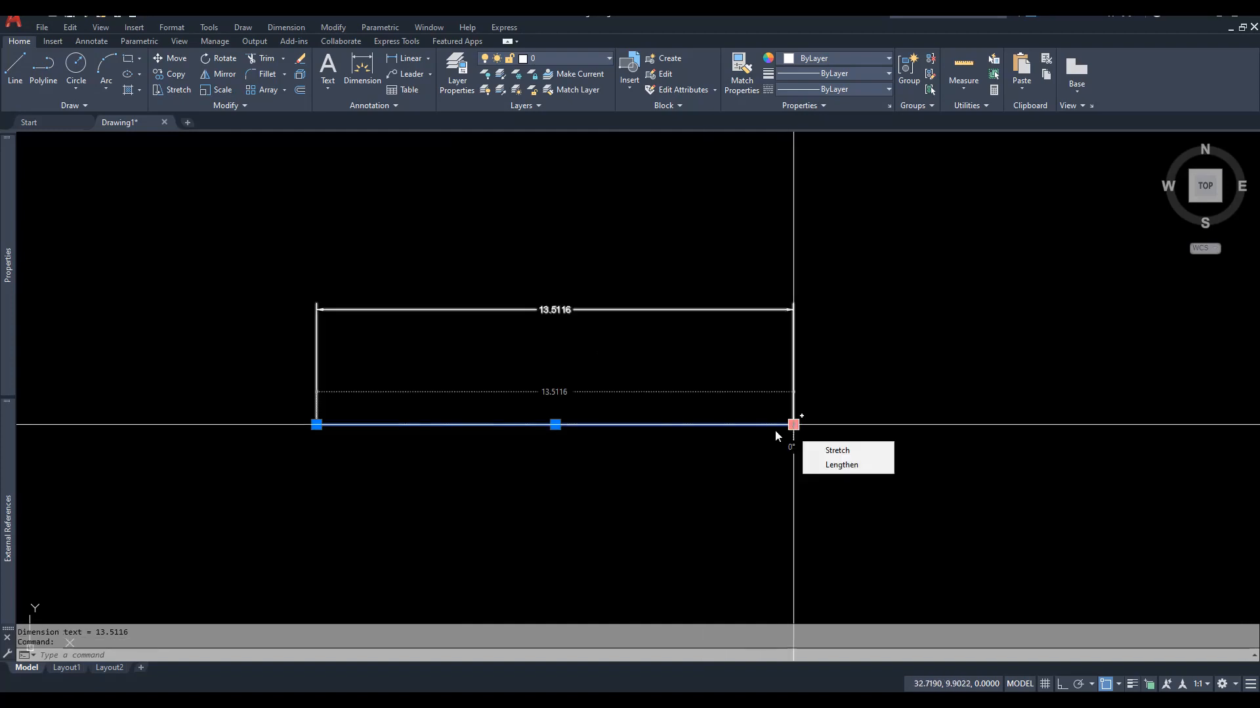
pyautogui.click(793, 425)
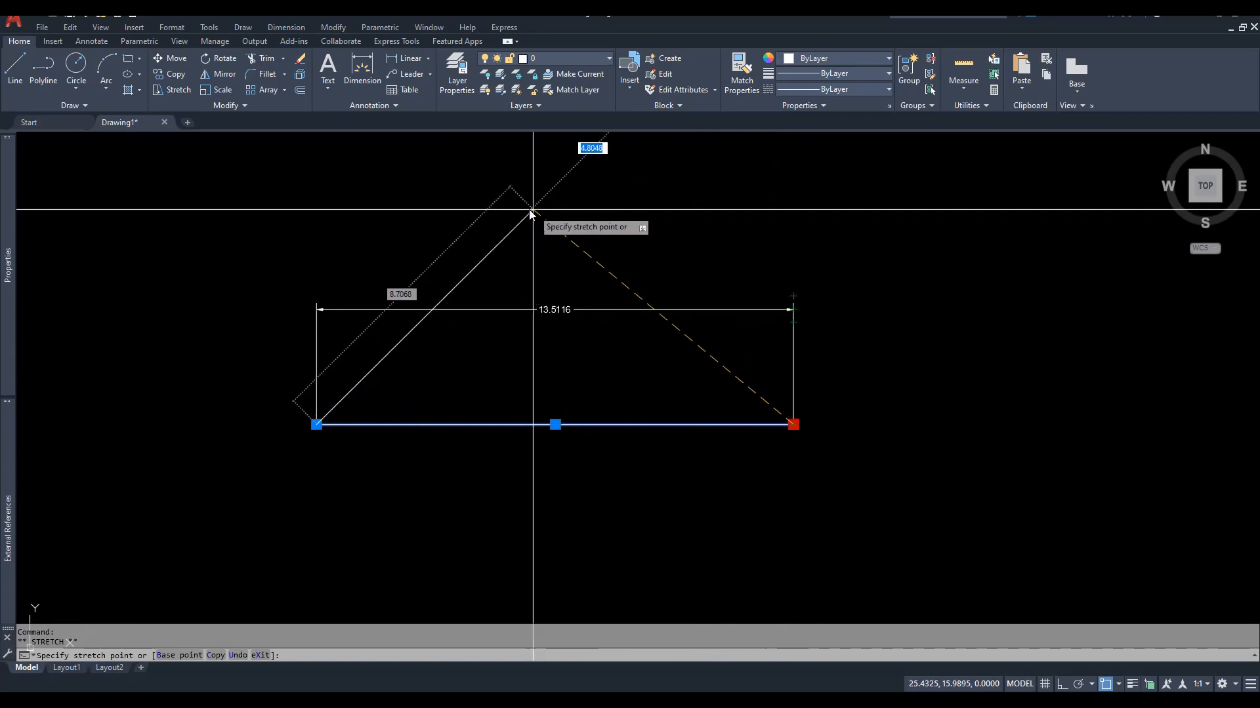
pyautogui.click(515, 210)
pyautogui.moveTo(441, 230); pyautogui.dragTo(531, 314, button='middle')
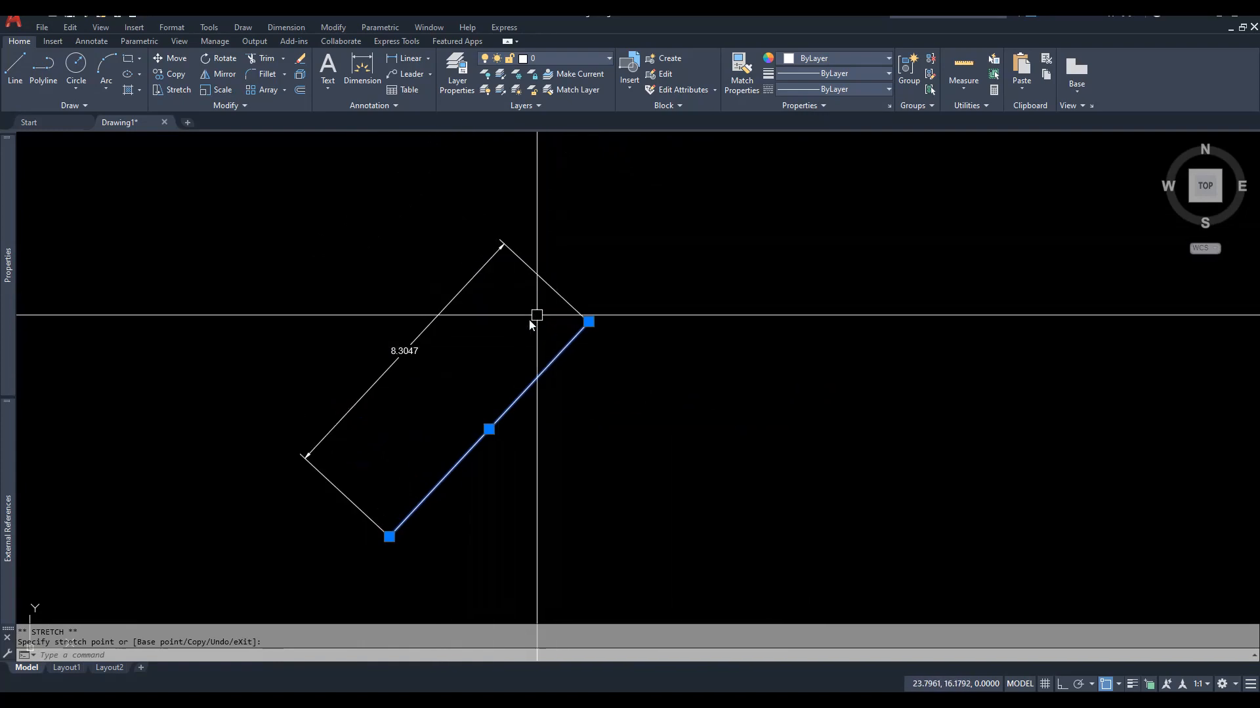
pyautogui.click(588, 322)
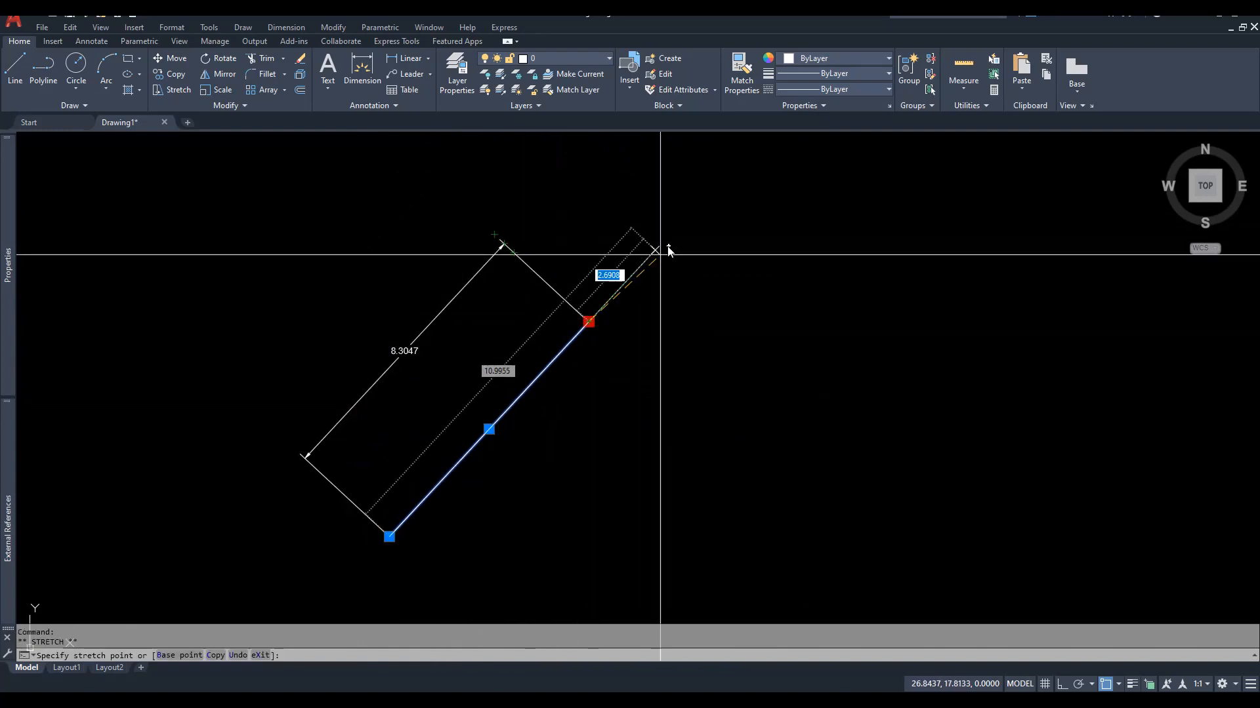
pyautogui.click(699, 204)
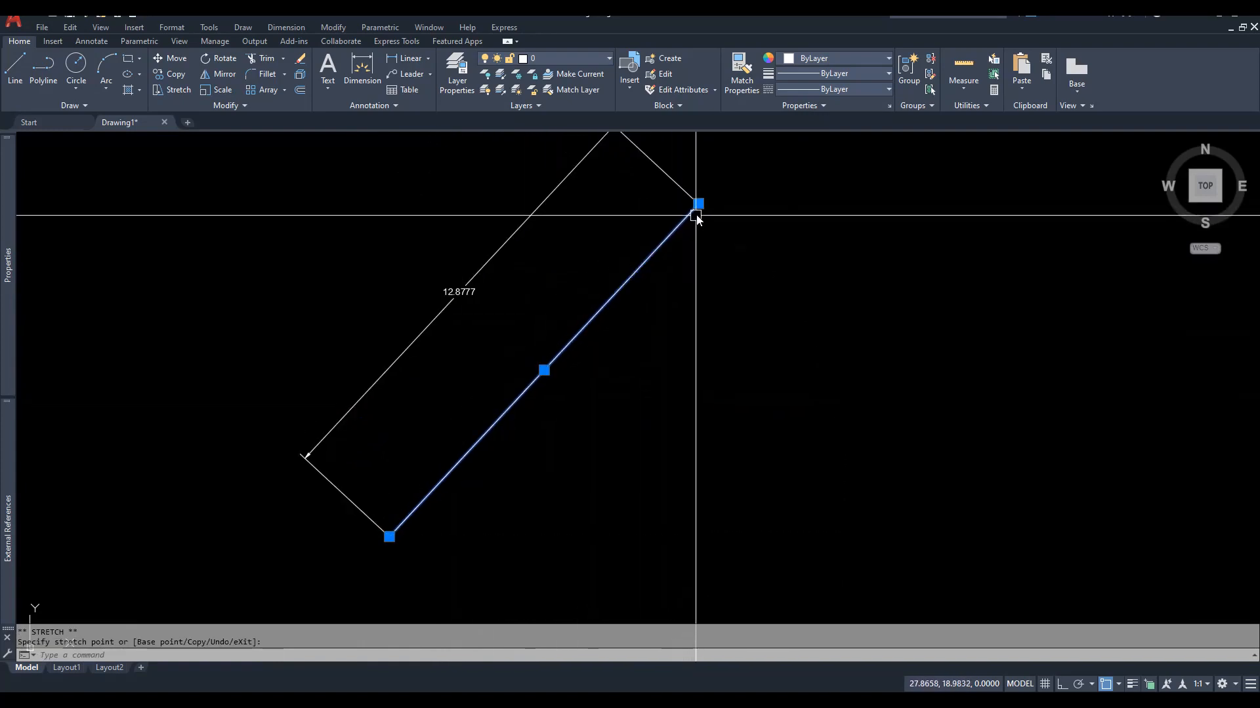
# Stretch the sloped line's upper endpoint down in two moves until the line is horizontal and about 11 units long.
pyautogui.click(698, 204)
pyautogui.click(515, 356)
pyautogui.click(515, 356)
pyautogui.click(661, 414)
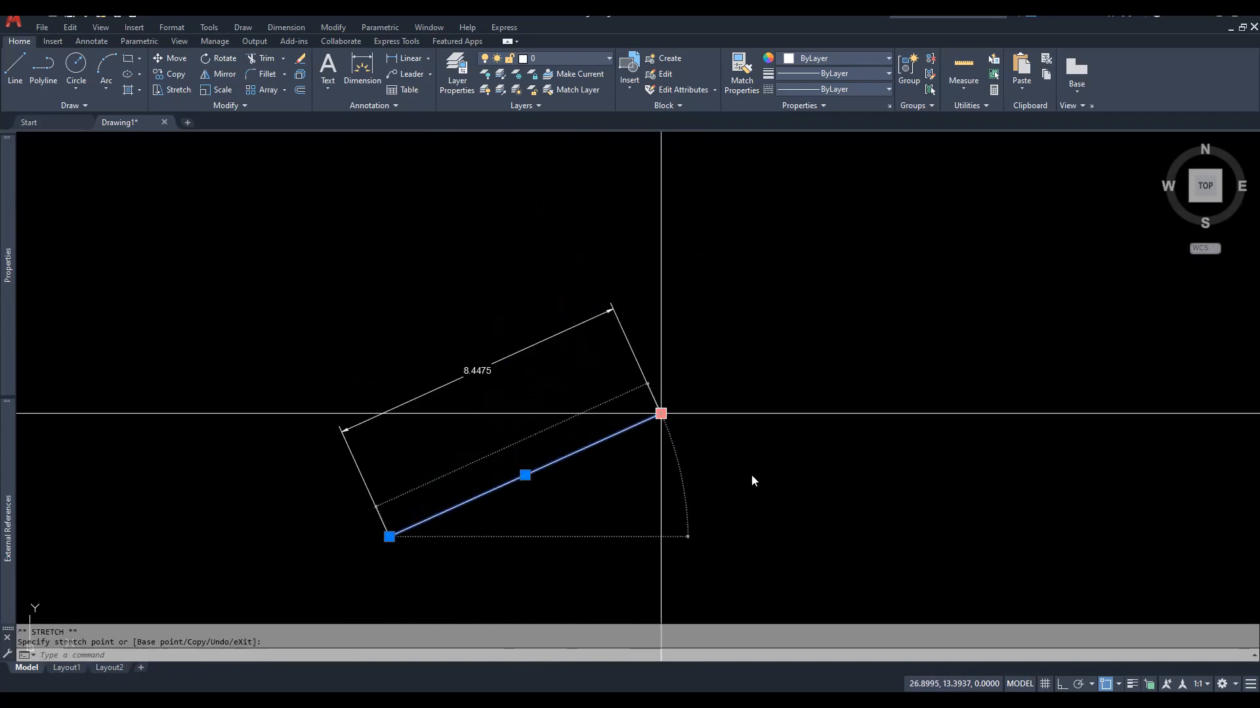
pyautogui.click(661, 414)
pyautogui.click(776, 536)
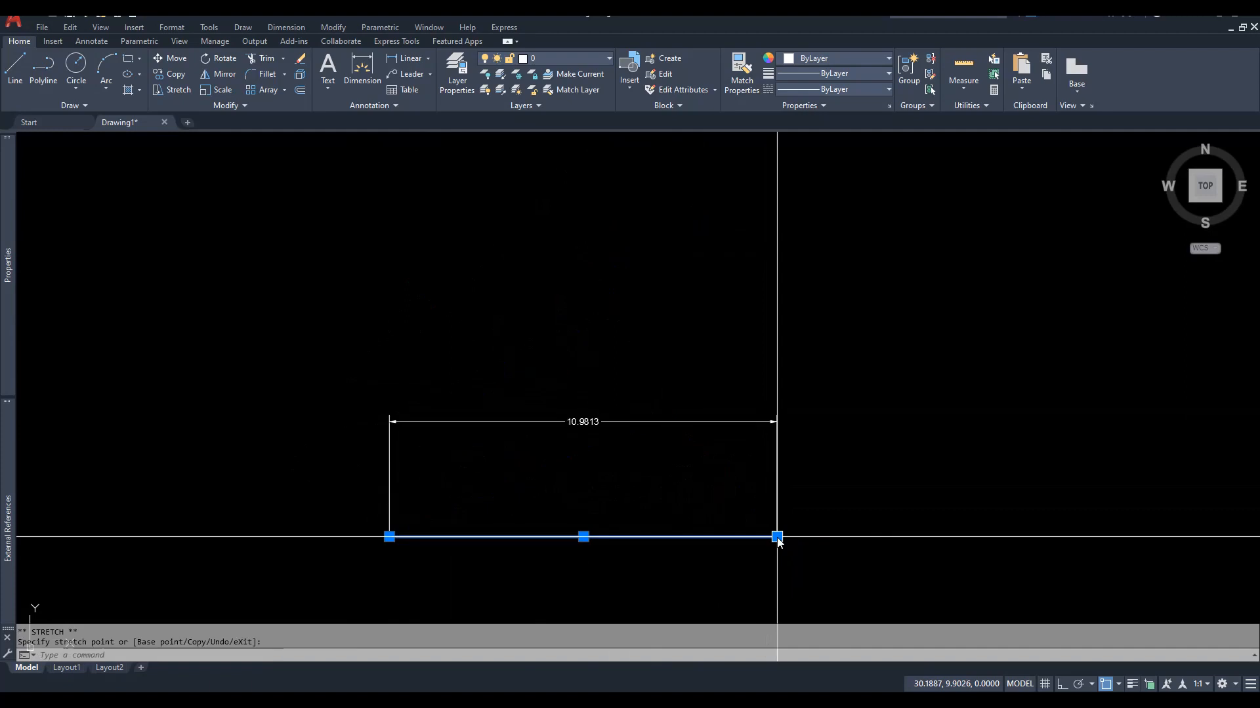
# Stretch the right endpoint slightly upward and back down to nearly horizontal, making the line about 10.6 units long, and deselect it.
pyautogui.moveTo(870, 483); pyautogui.dragTo(914, 385, button='middle')
pyautogui.click(821, 438)
pyautogui.click(752, 370)
pyautogui.click(752, 369)
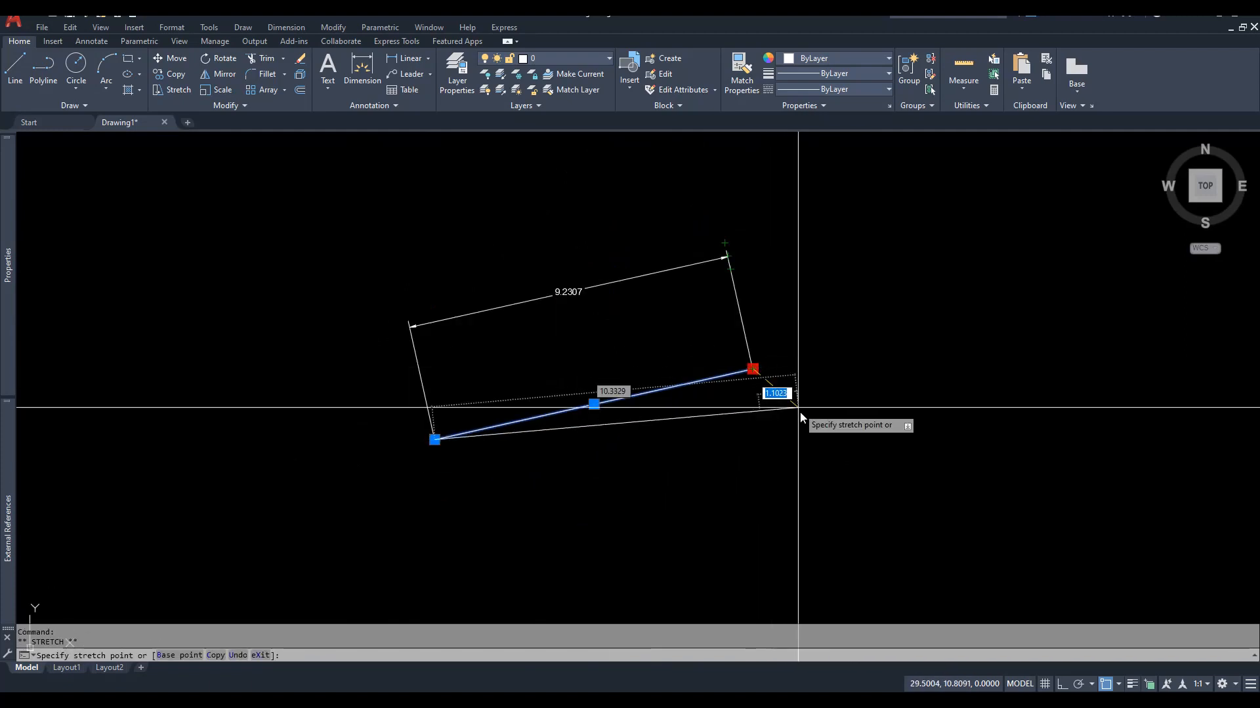
pyautogui.click(808, 438)
pyautogui.moveTo(857, 441); pyautogui.dragTo(880, 410, button='middle')
pyautogui.press('Escape')
pyautogui.press('Escape')
pyautogui.moveTo(660, 442); pyautogui.dragTo(674, 429, button='middle')
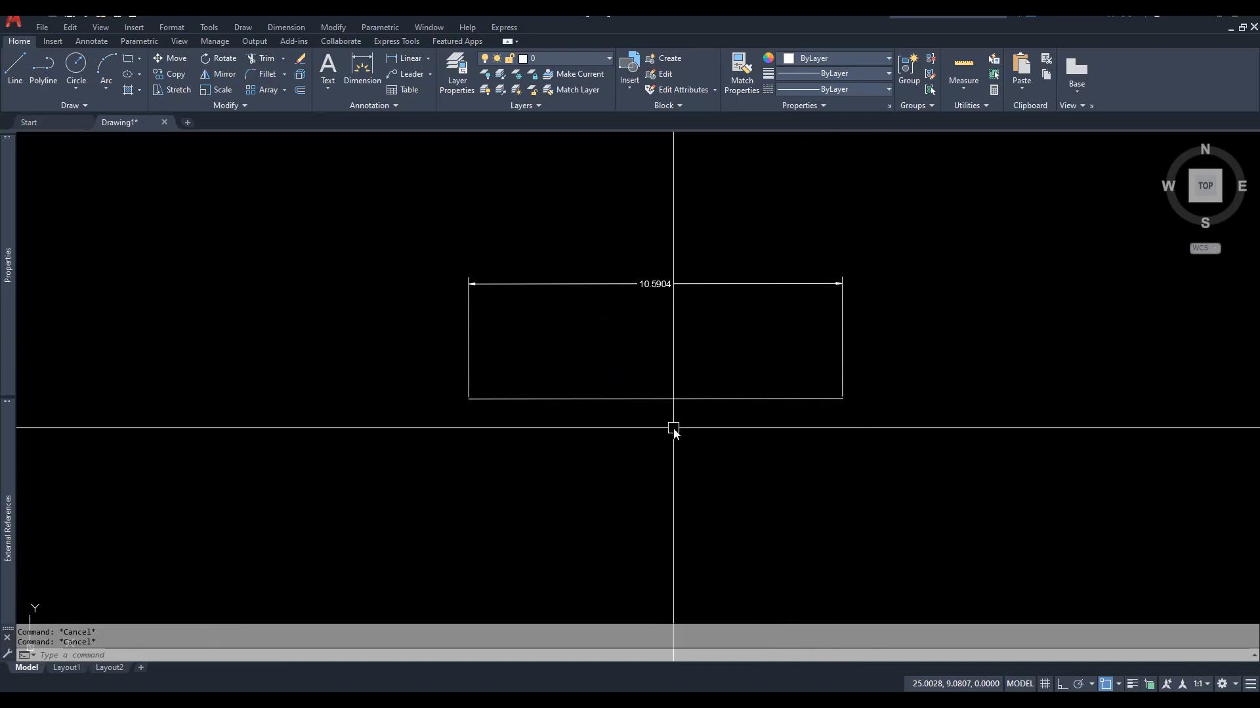
pyautogui.moveTo(747, 431); pyautogui.dragTo(655, 460, button='middle')
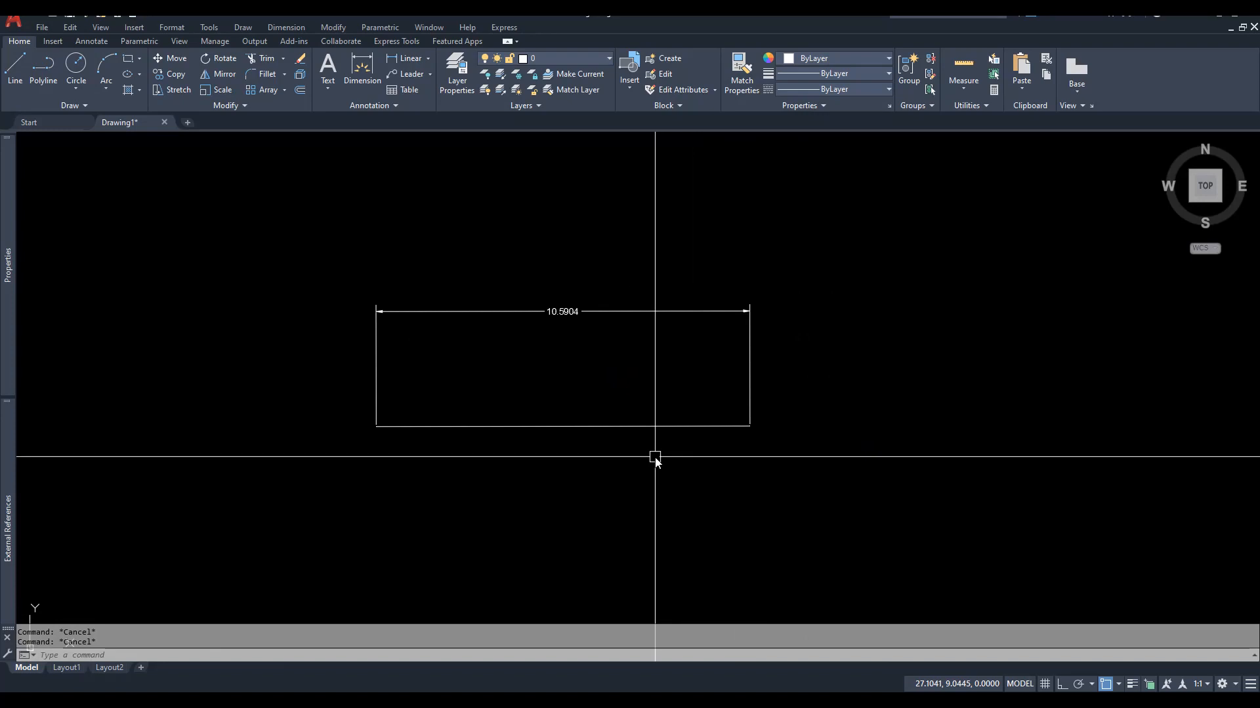
# Load the K.lsp application from the coor file folder and close the Load/Unload Applications dialog.
pyautogui.write('ap')
pyautogui.press('Return')
pyautogui.write('k')
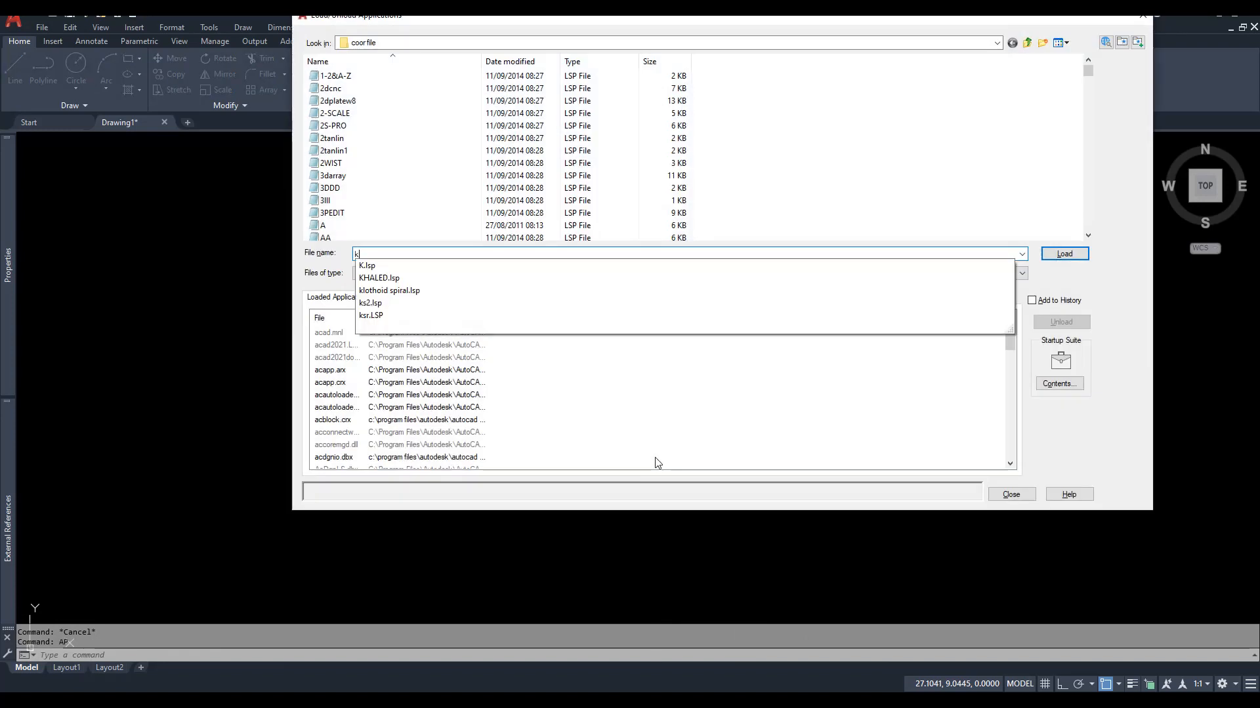
pyautogui.click(379, 267)
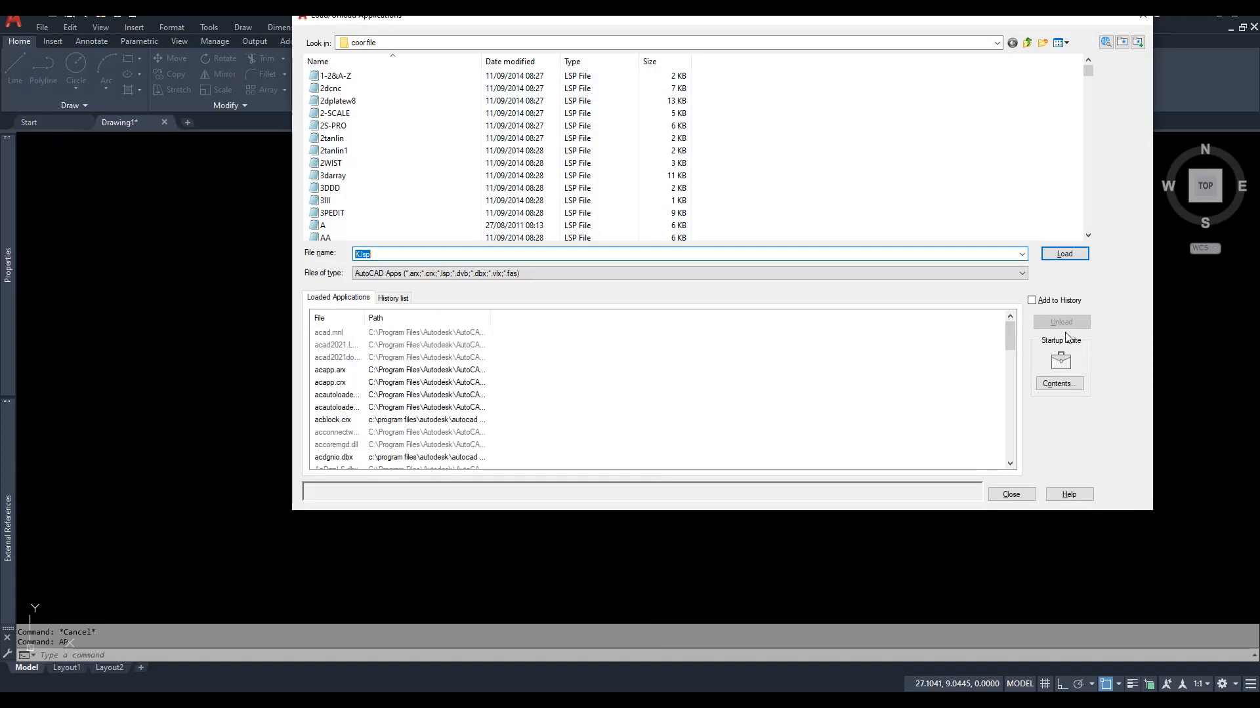
pyautogui.click(1069, 256)
pyautogui.click(1013, 494)
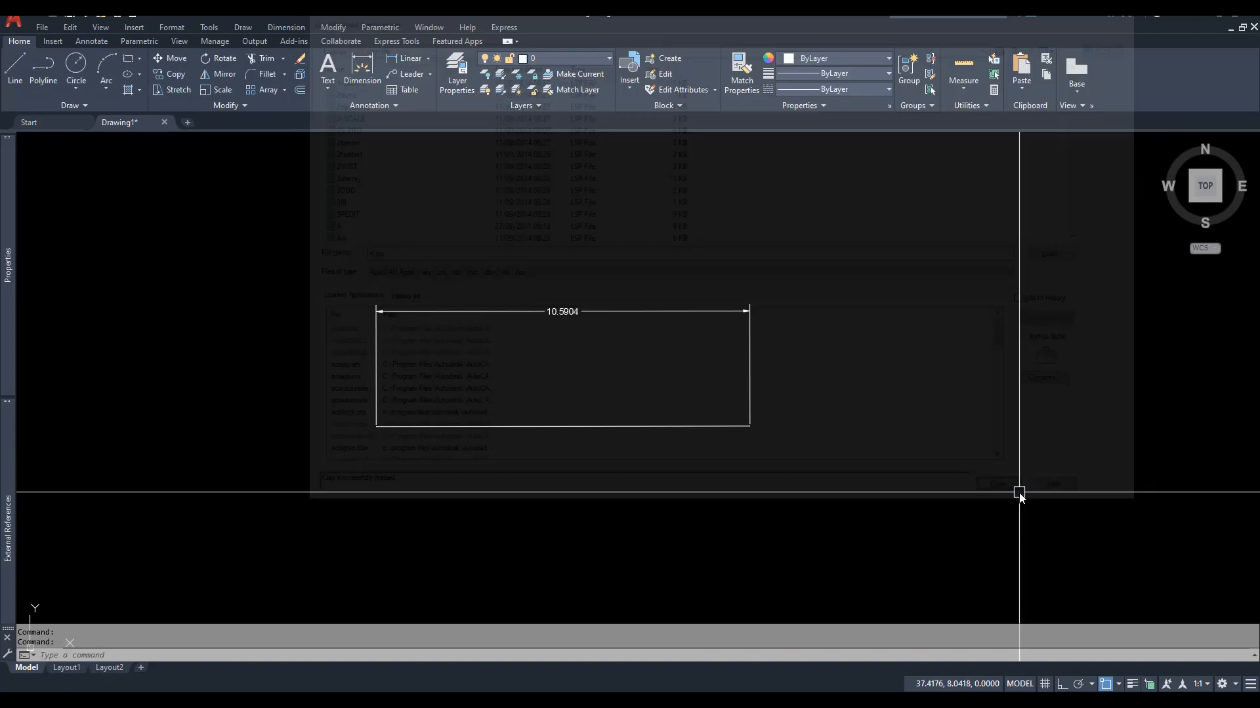
# Use the K command to label the coordinates of the line's right and left endpoints, placing each text above and outside the line.
pyautogui.write('k')
pyautogui.press('Return')
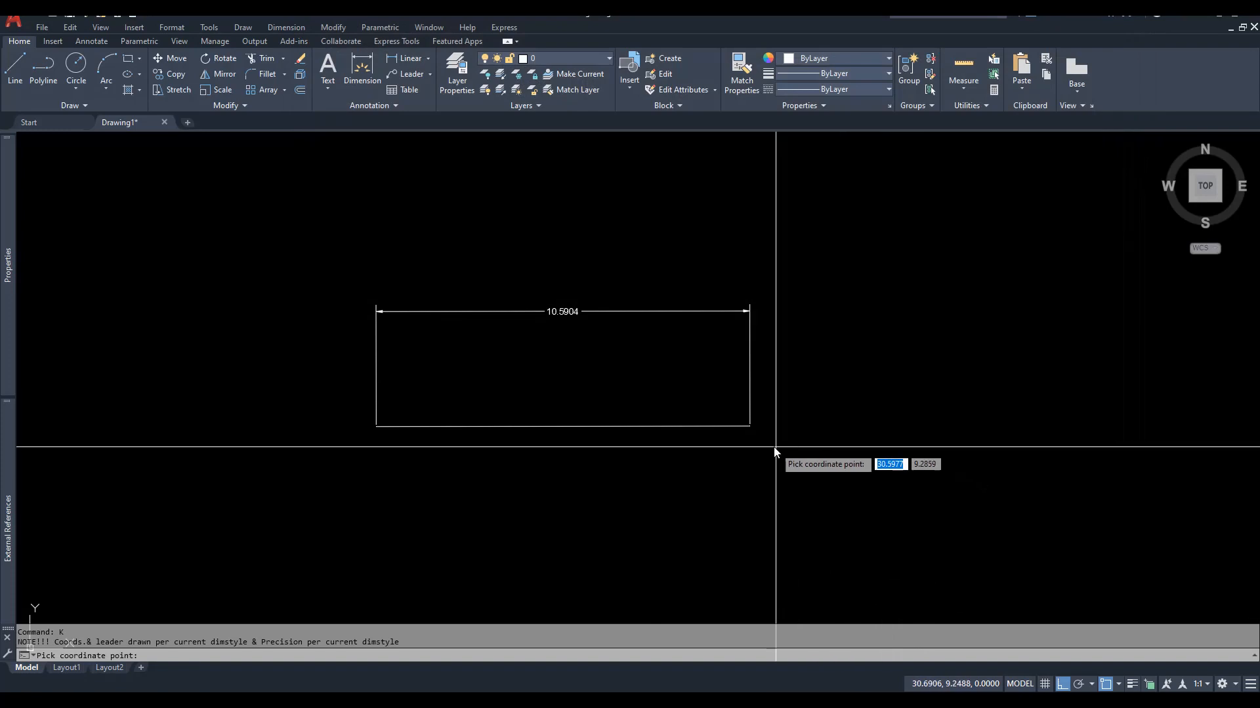
pyautogui.click(750, 426)
pyautogui.click(863, 275)
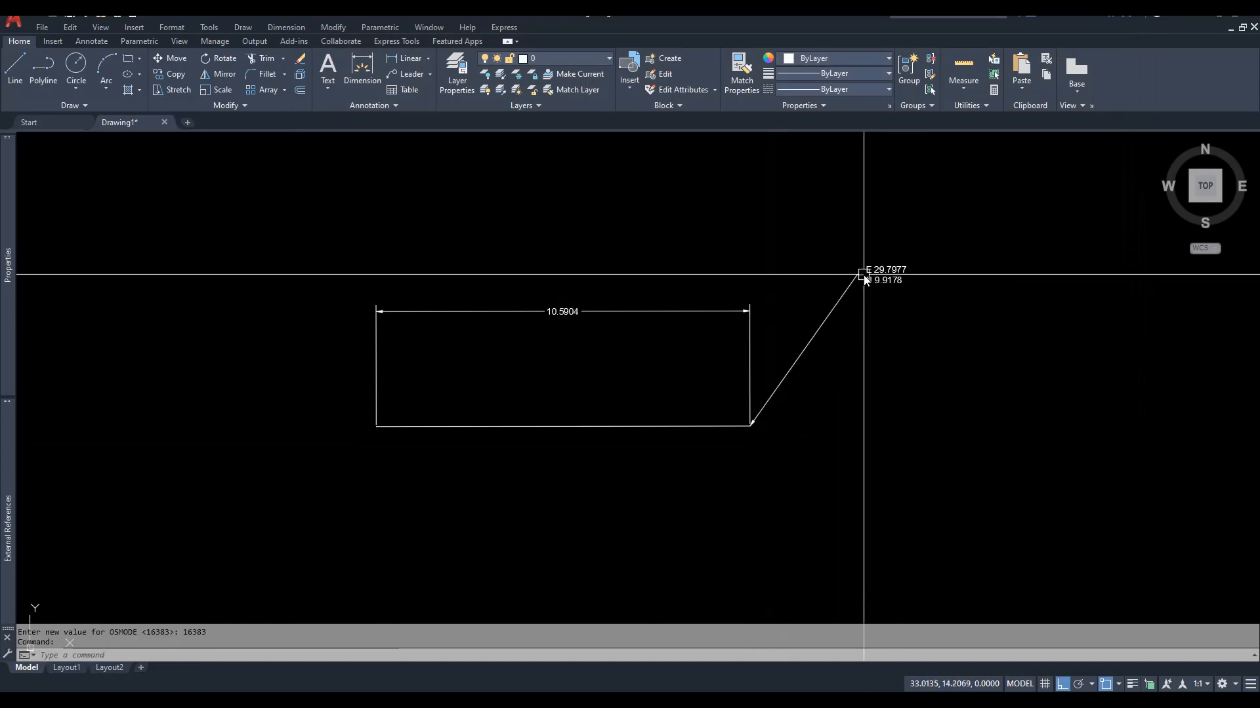
pyautogui.press('Return')
pyautogui.click(376, 426)
pyautogui.click(273, 309)
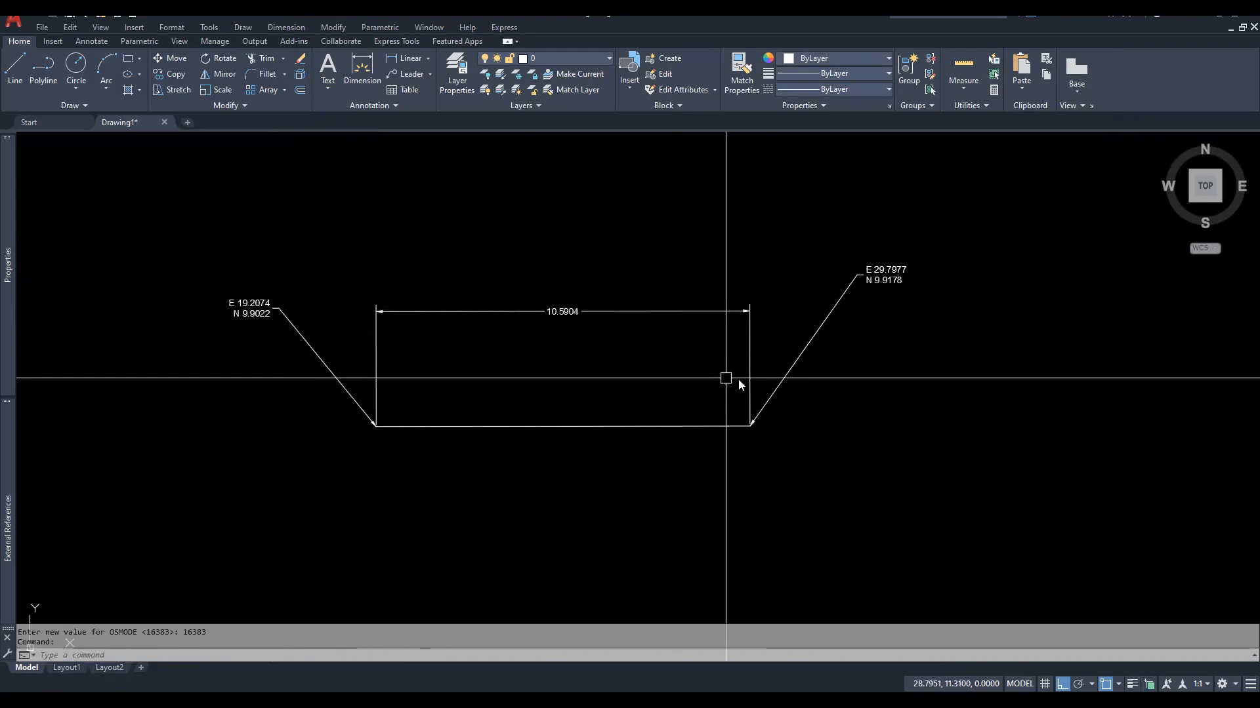
# Use the K command to label the coordinates of the line's midpoint, placing the text above the dimension.
pyautogui.write('K')
pyautogui.press('Return')
pyautogui.click(563, 427)
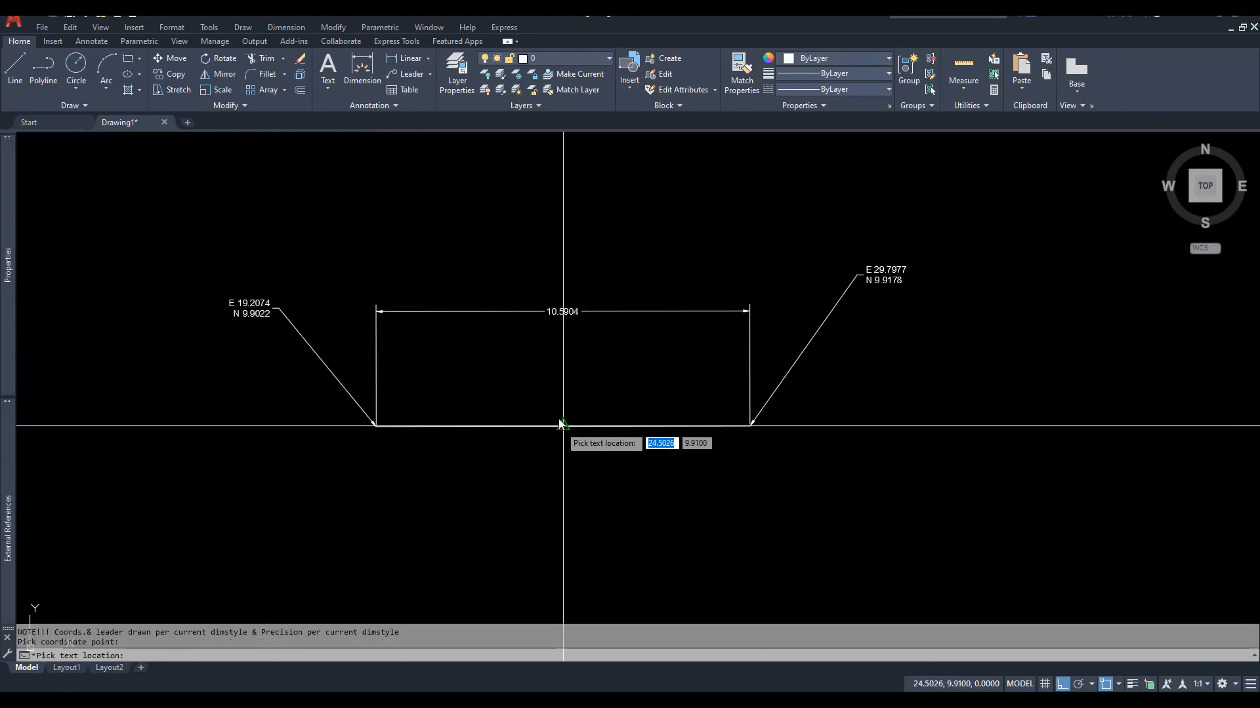
pyautogui.click(489, 261)
pyautogui.press('Escape')
pyautogui.press('Escape')
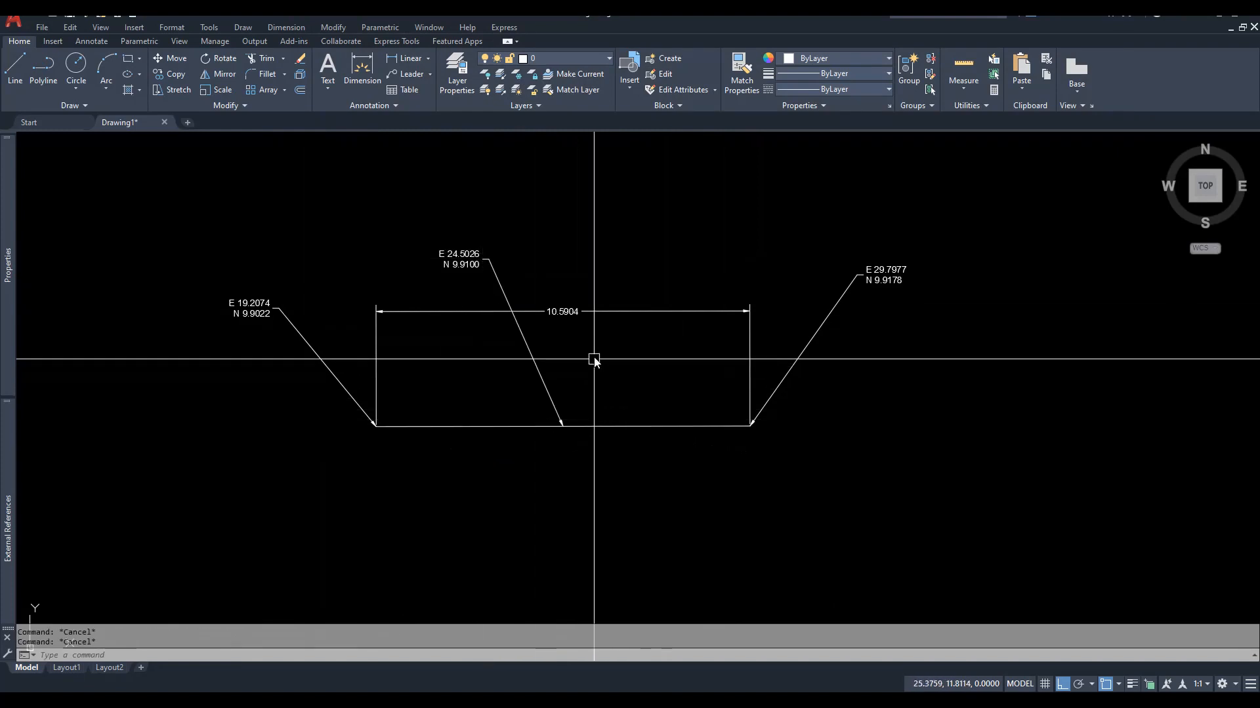
pyautogui.scroll(-2, 596, 368)
pyautogui.moveTo(647, 427); pyautogui.dragTo(647, 355, button='middle')
pyautogui.click(647, 340)
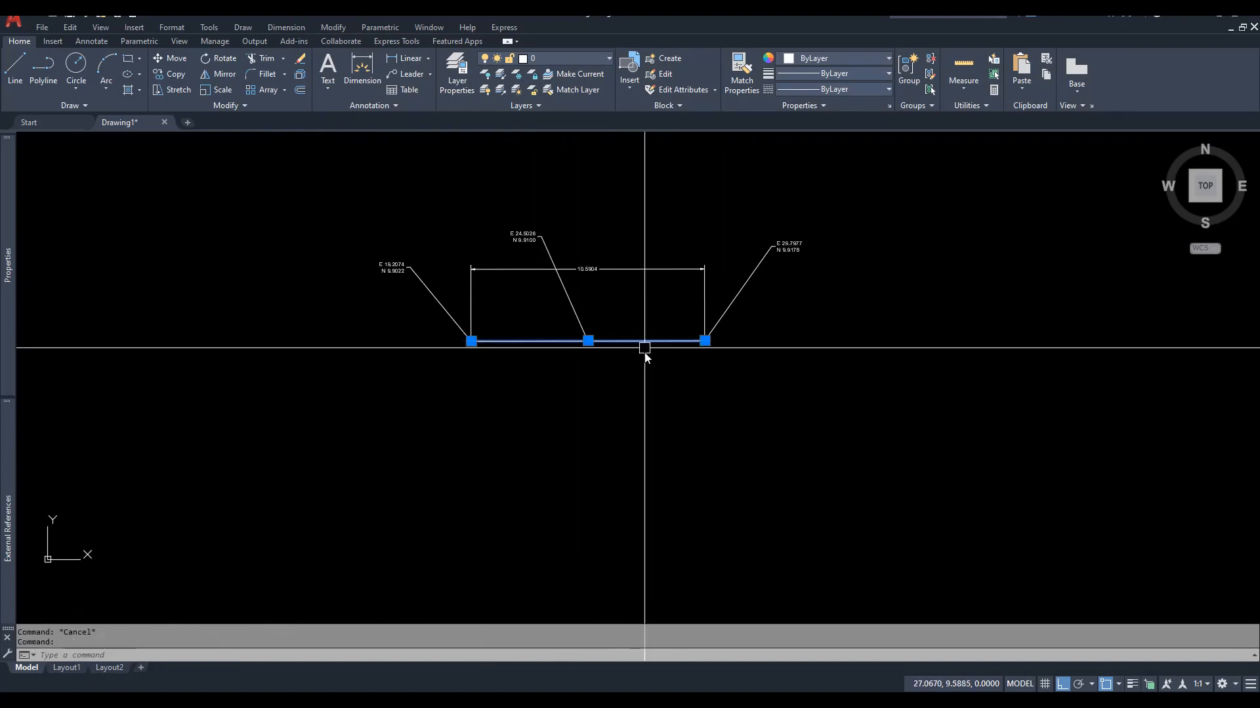
pyautogui.press('Escape')
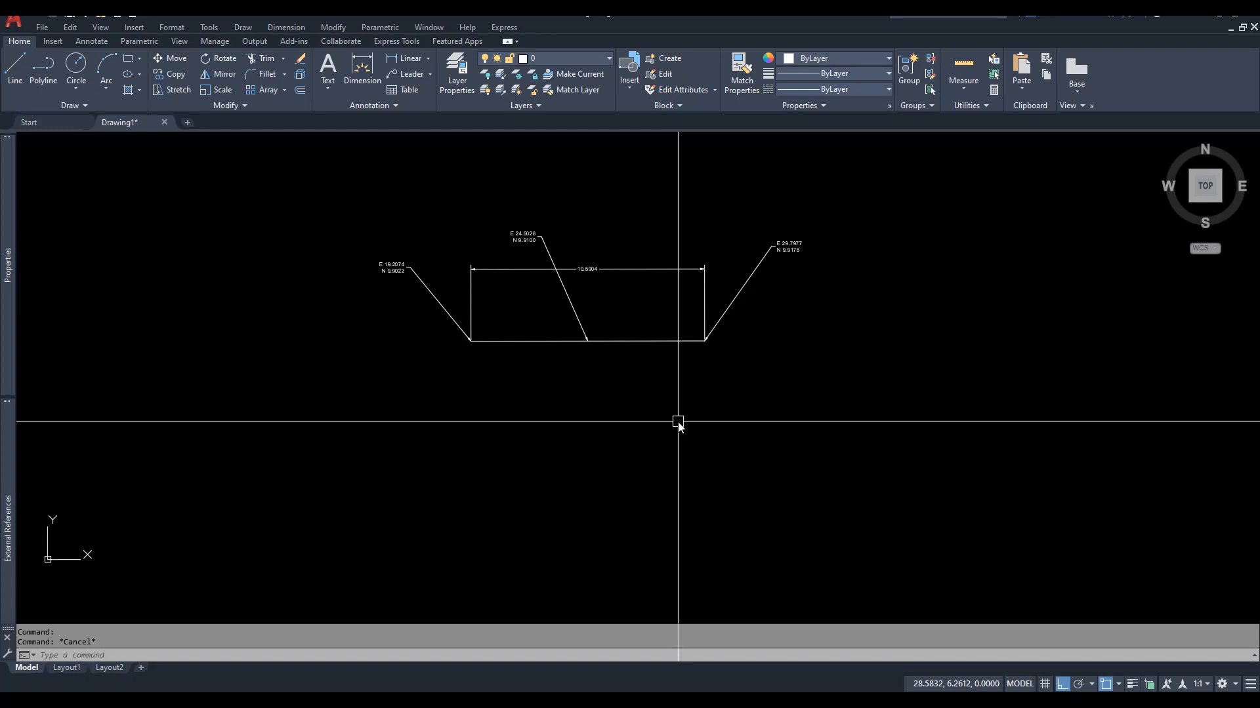
# Move the line 10 units straight down with Ortho on, leaving its dimension and coordinate leaders out of the selection.
pyautogui.click(1063, 684)
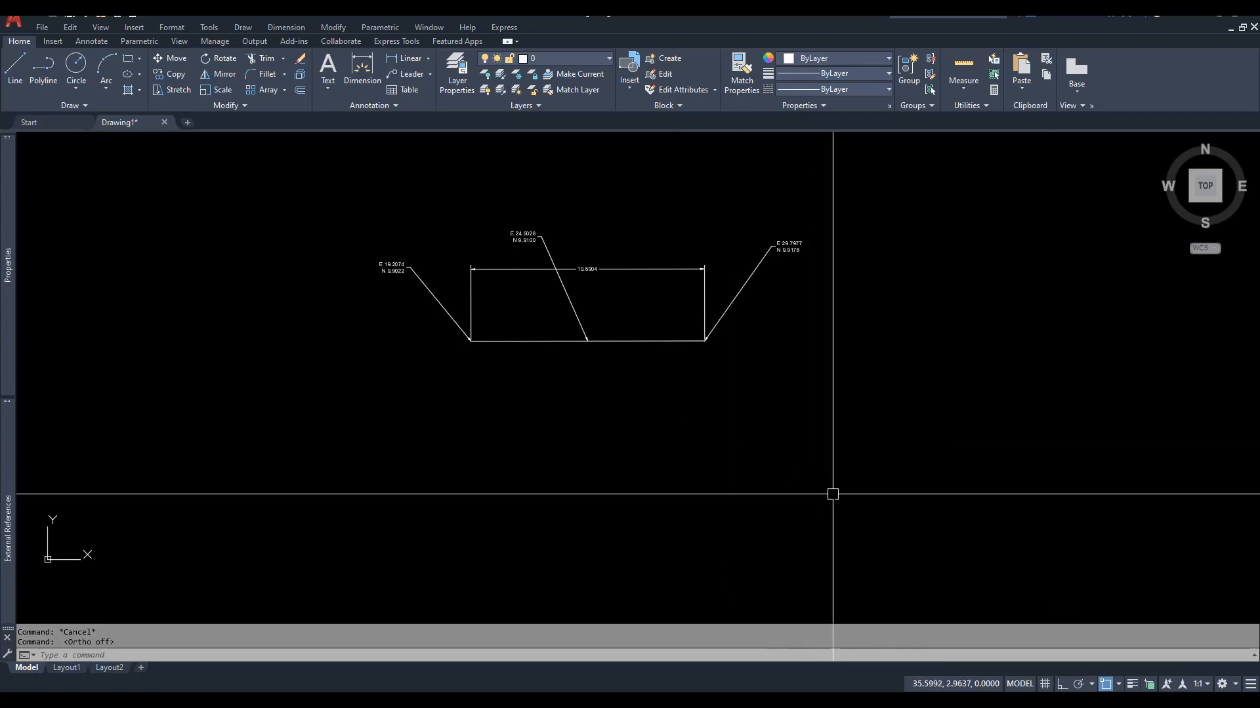
pyautogui.write('m')
pyautogui.press('space')
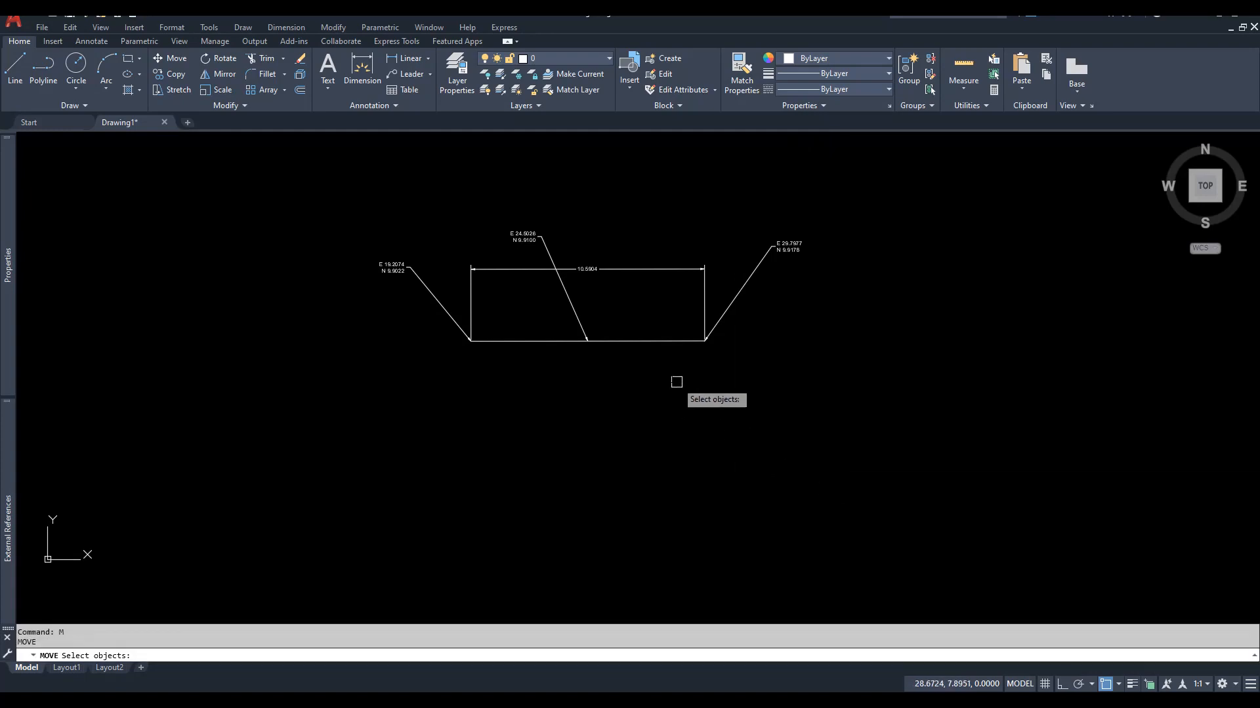
pyautogui.click(647, 341)
pyautogui.press('space')
pyautogui.click(667, 374)
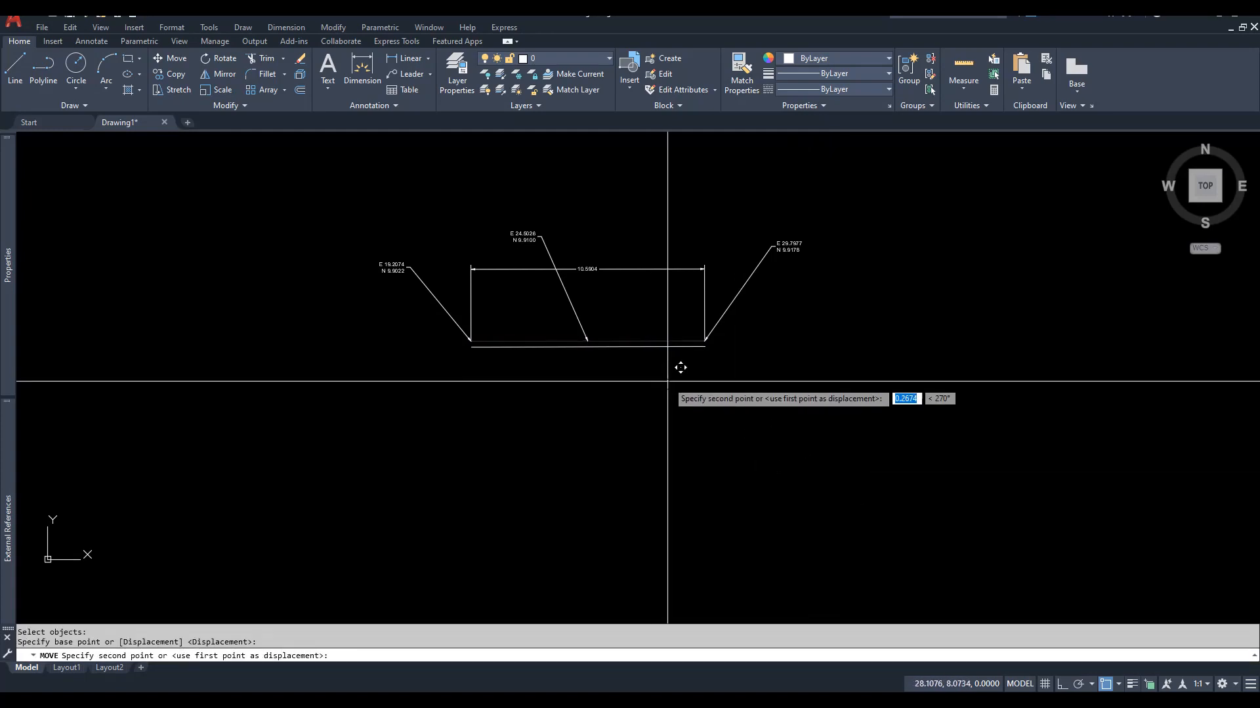
pyautogui.press('F8')
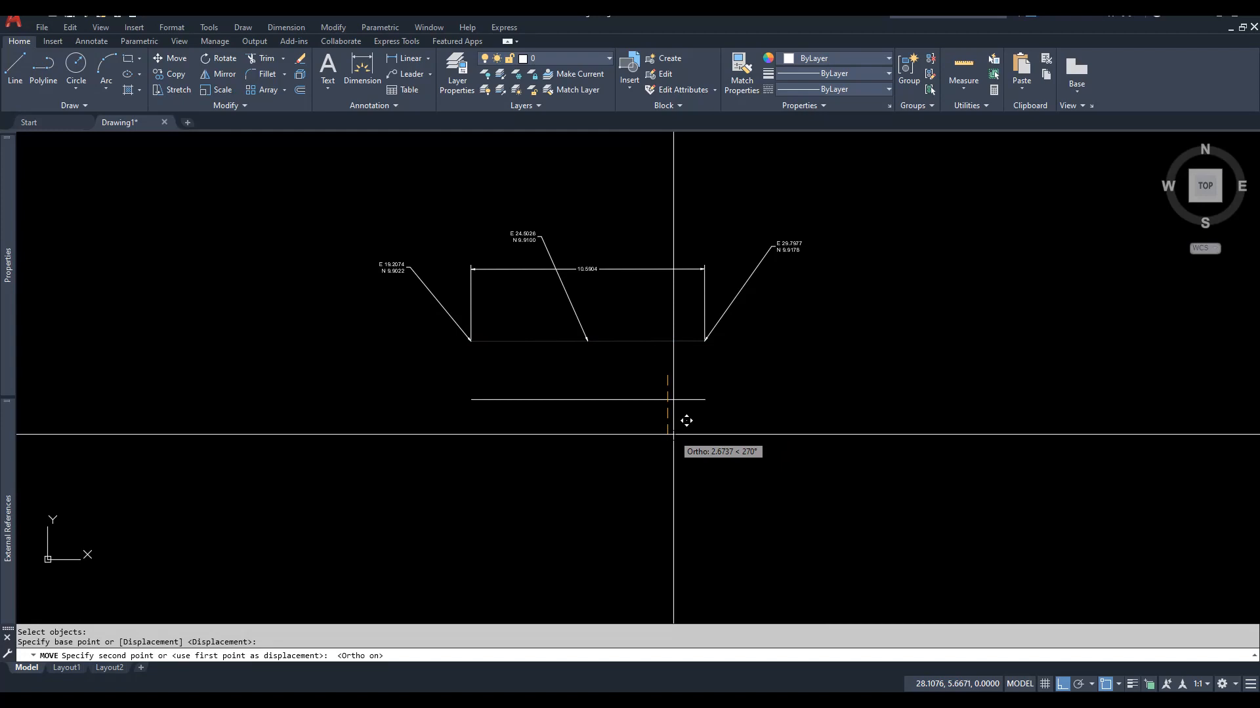
pyautogui.write('10')
pyautogui.press('Return')
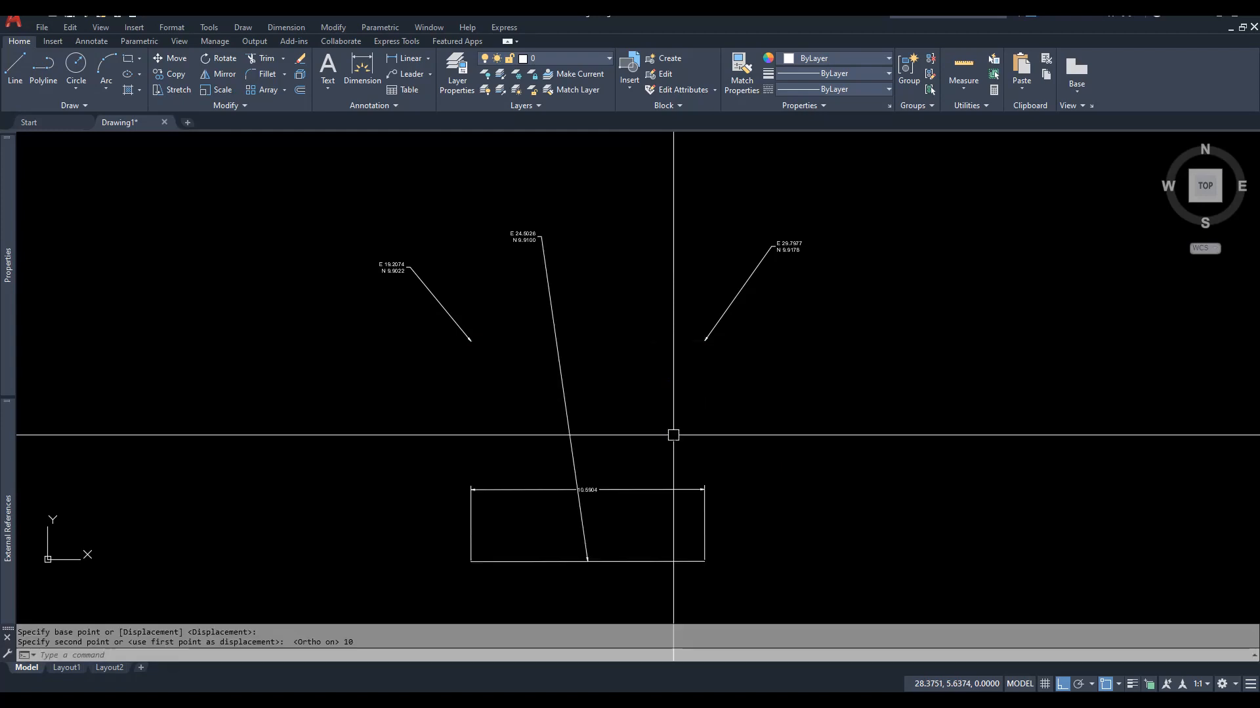
# Undo the 10-unit downward move of the line.
pyautogui.moveTo(819, 503); pyautogui.dragTo(819, 444, button='middle')
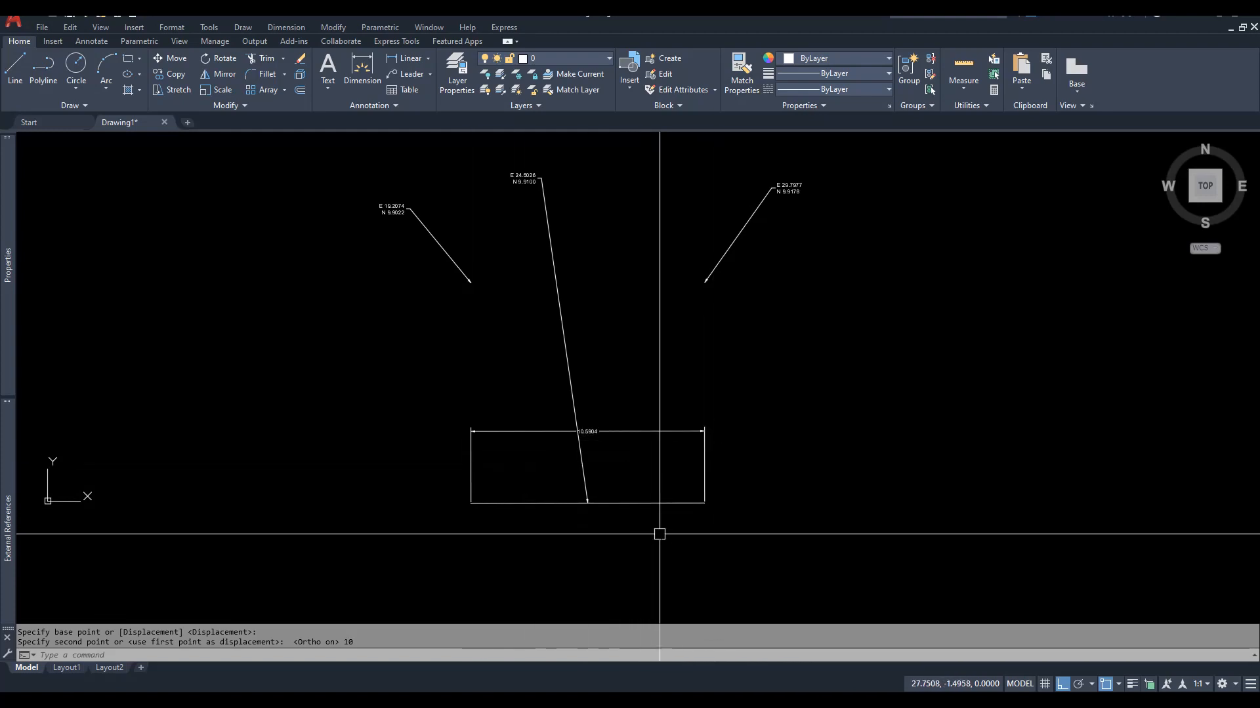
pyautogui.hotkey('ctrl', 'z')
pyautogui.hotkey('ctrl', 'z')
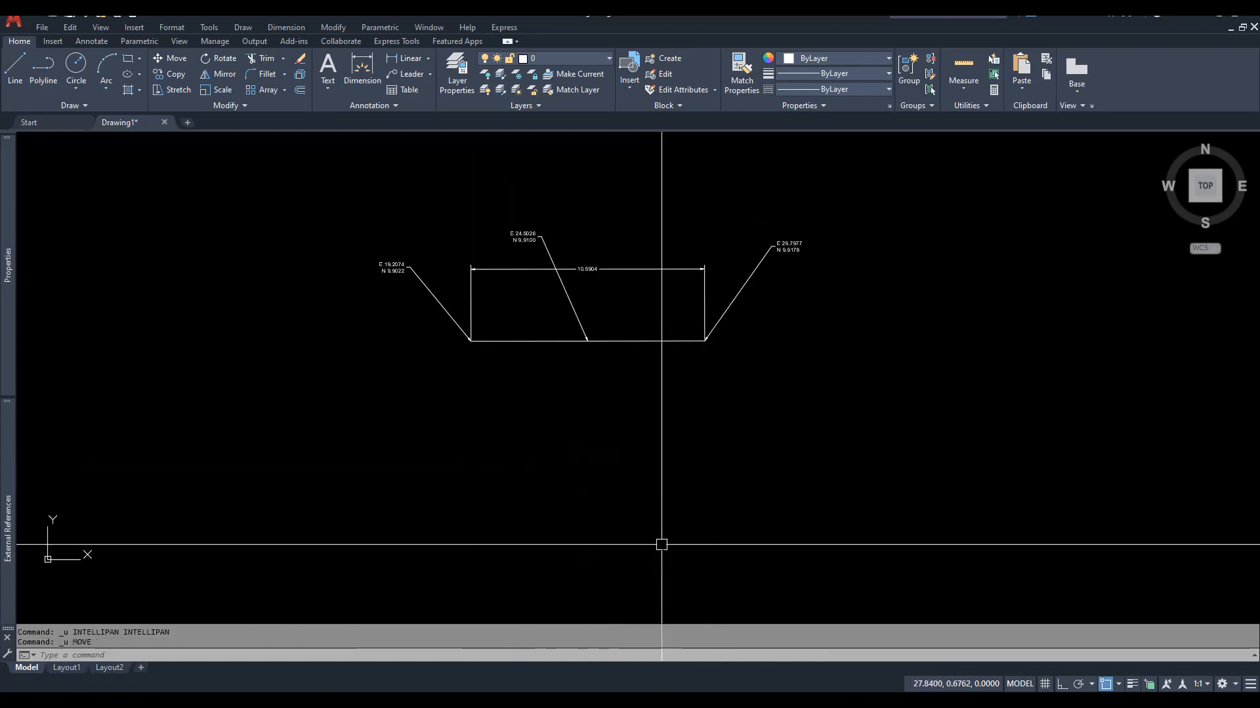
# Disassociate the line's dimension and its three coordinate leaders using the DDA (DIMDISASSOCIATE) command.
pyautogui.write('dda')
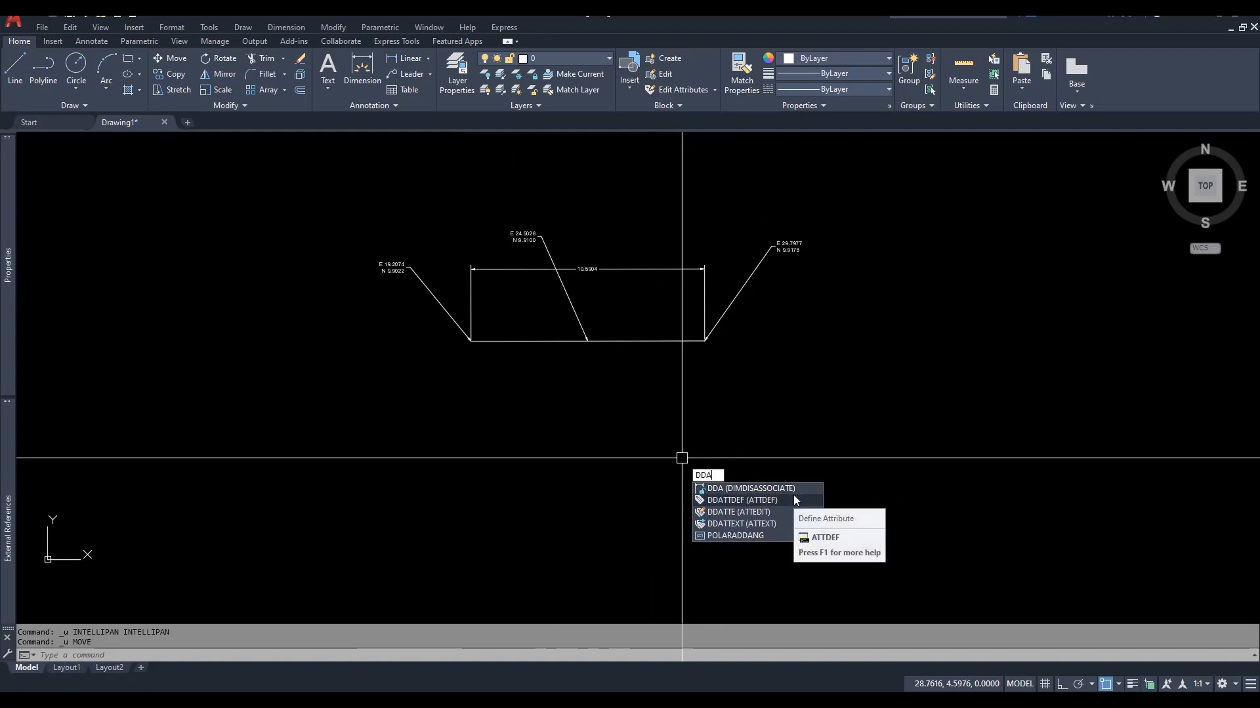
pyautogui.press('Return')
pyautogui.click(932, 169)
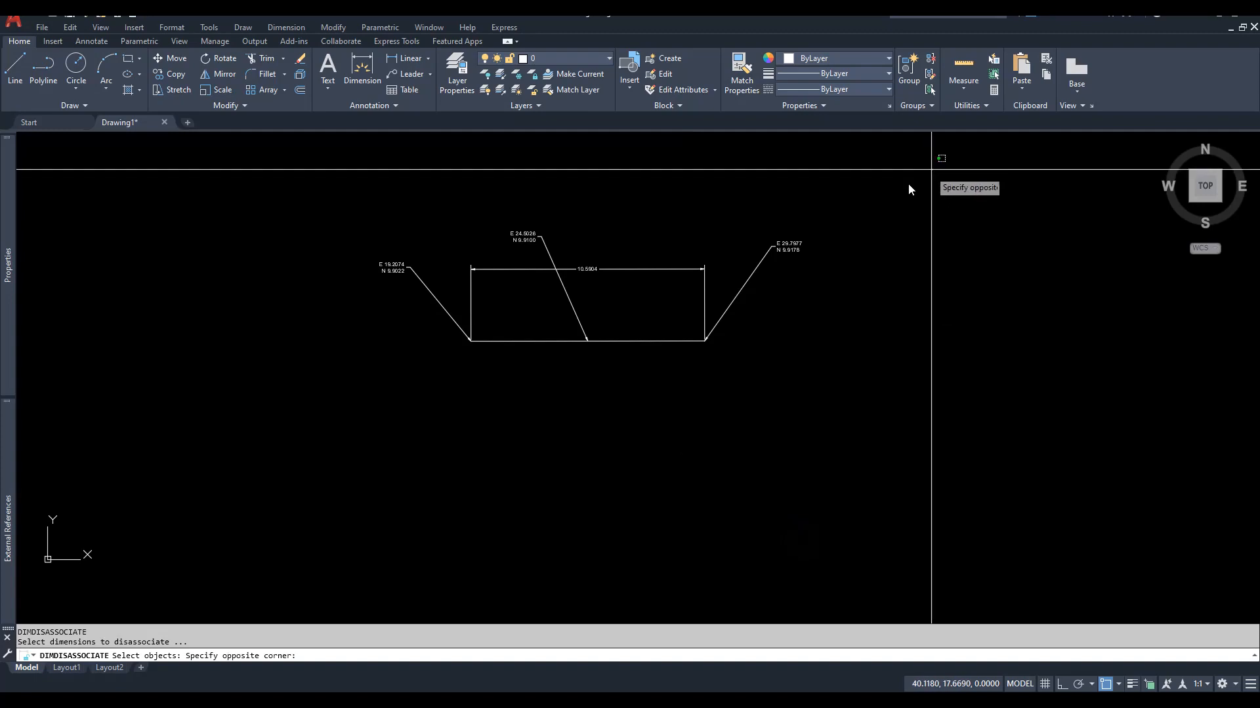
pyautogui.click(293, 392)
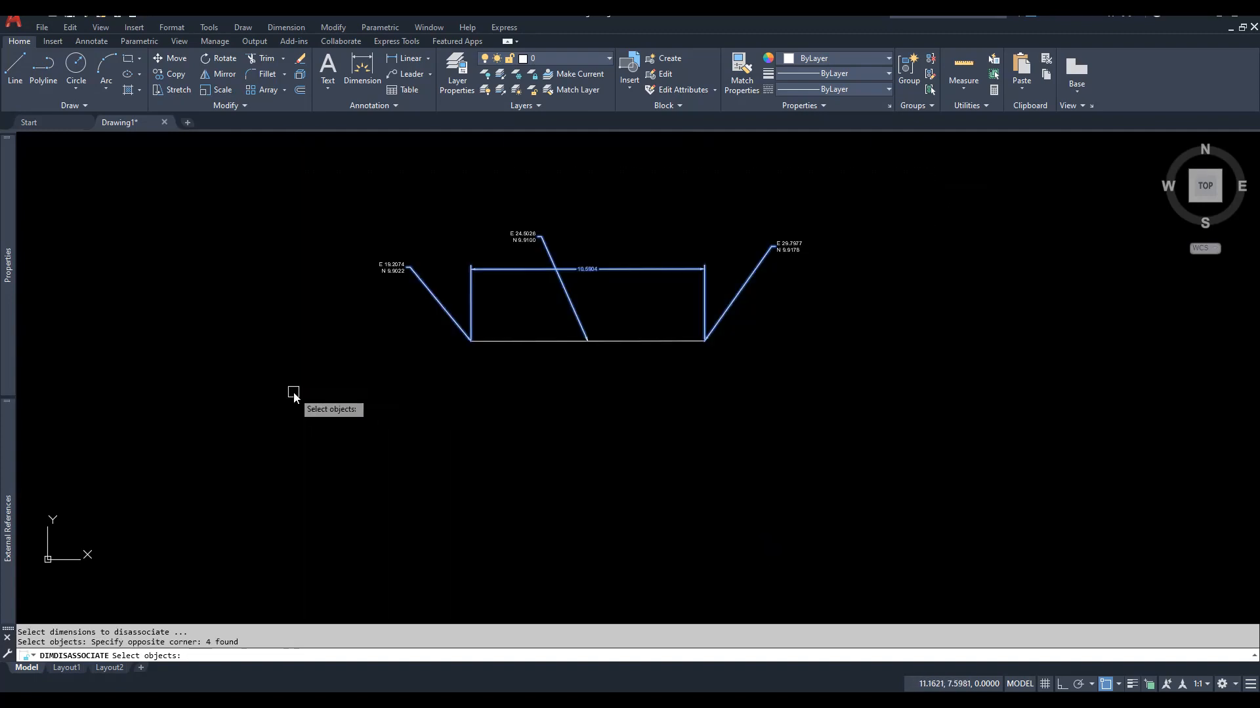
pyautogui.press('Return')
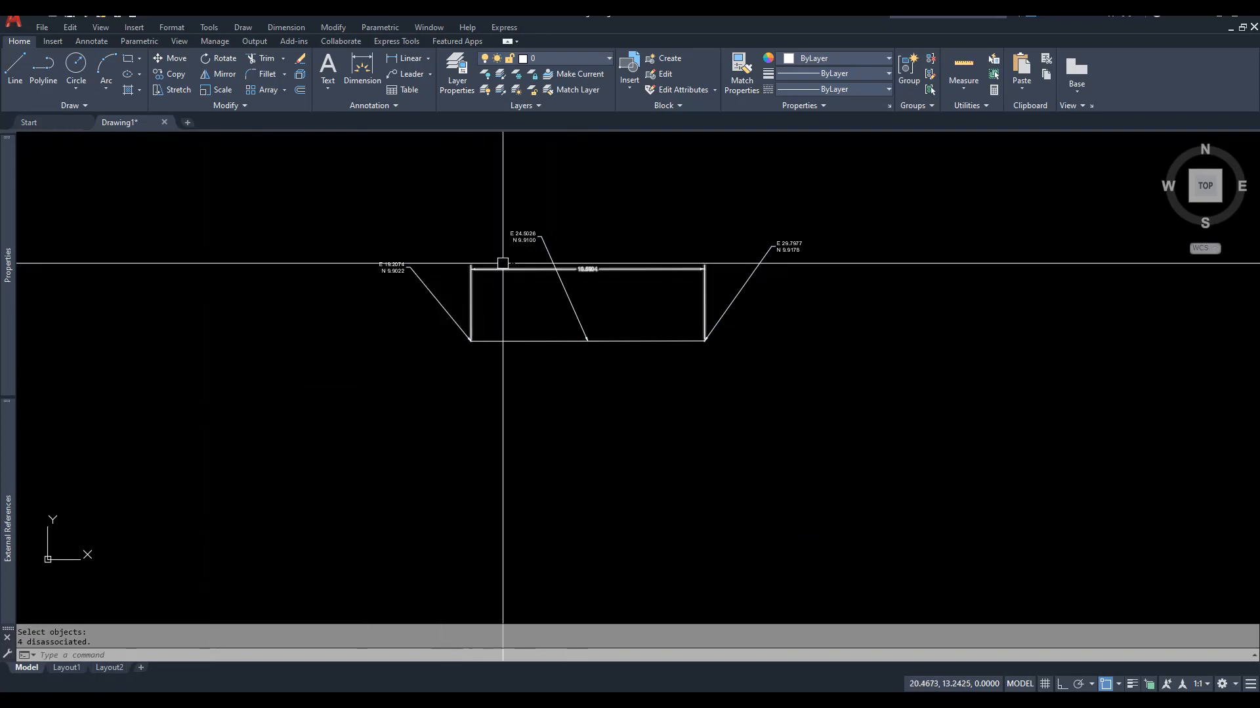
# Select the dimension and coordinate leaders to inspect their grips, and clear the selection.
pyautogui.click(846, 208)
pyautogui.click(325, 294)
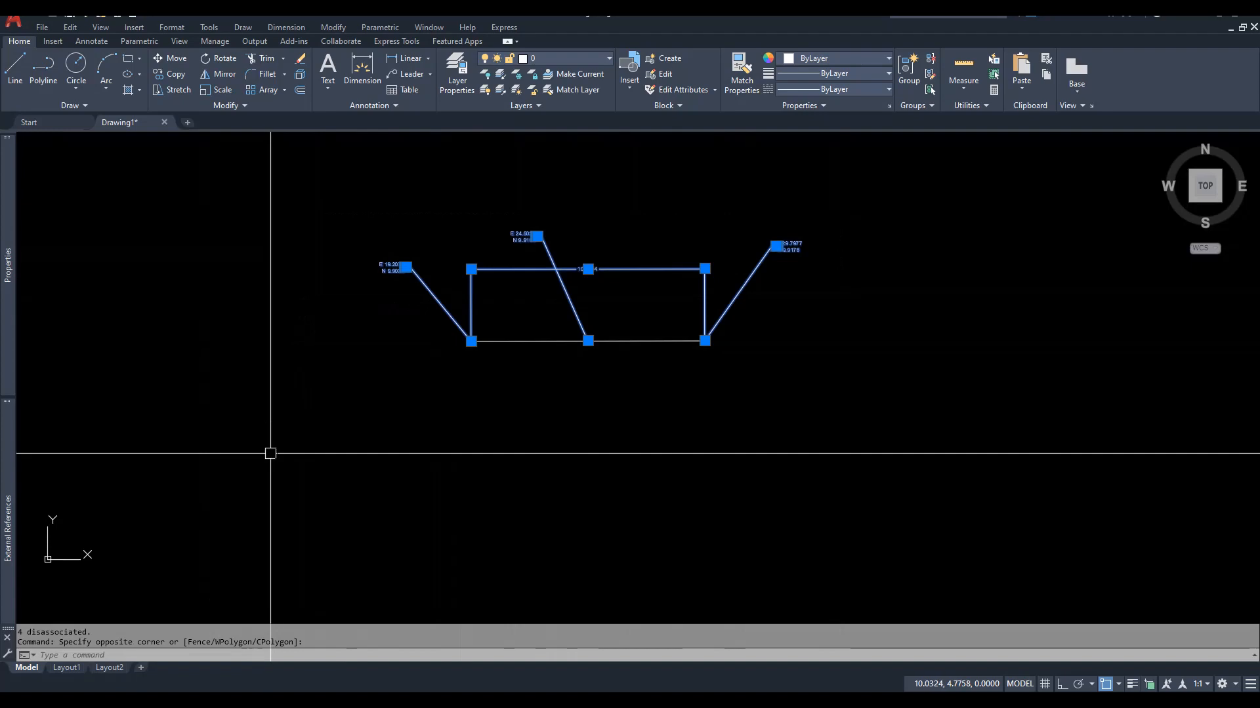
pyautogui.press('Escape')
# Move only the line 10 units straight down with Ortho on, to test it against the disassociated dimension and leaders.
pyautogui.write('m')
pyautogui.press('Return')
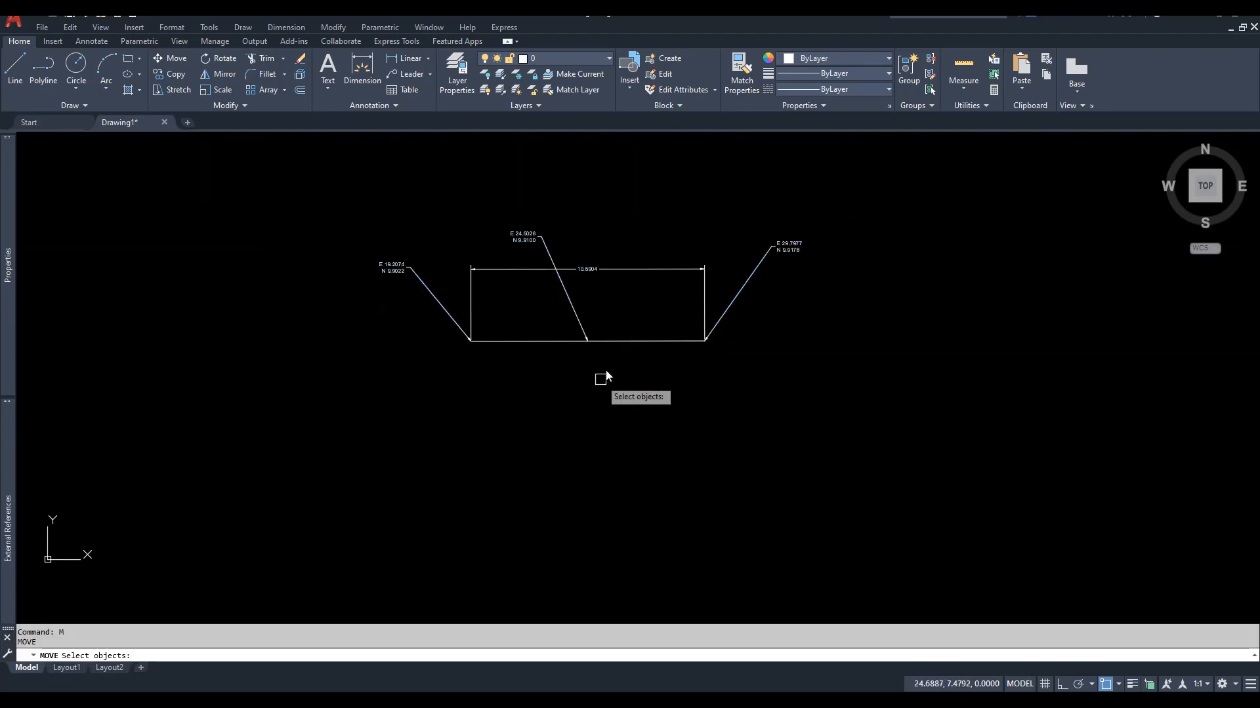
pyautogui.click(630, 341)
pyautogui.press('Return')
pyautogui.click(661, 376)
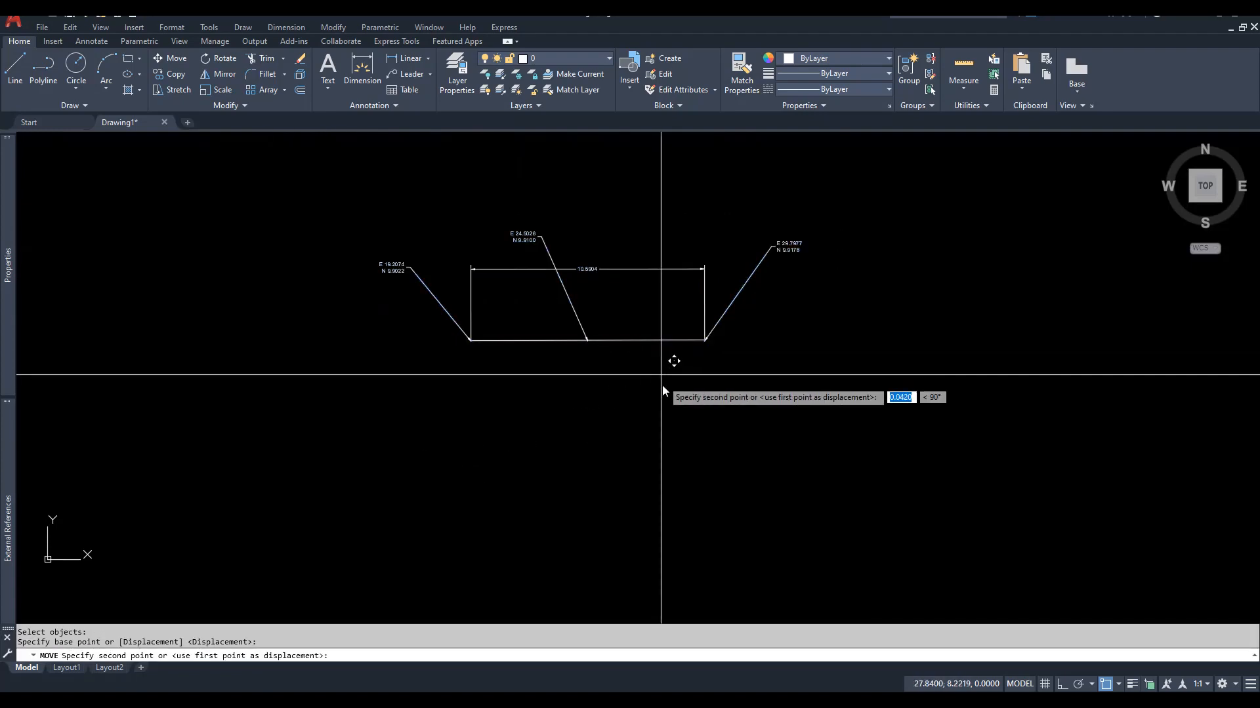
pyautogui.press('F8')
pyautogui.write('10')
pyautogui.press('Return')
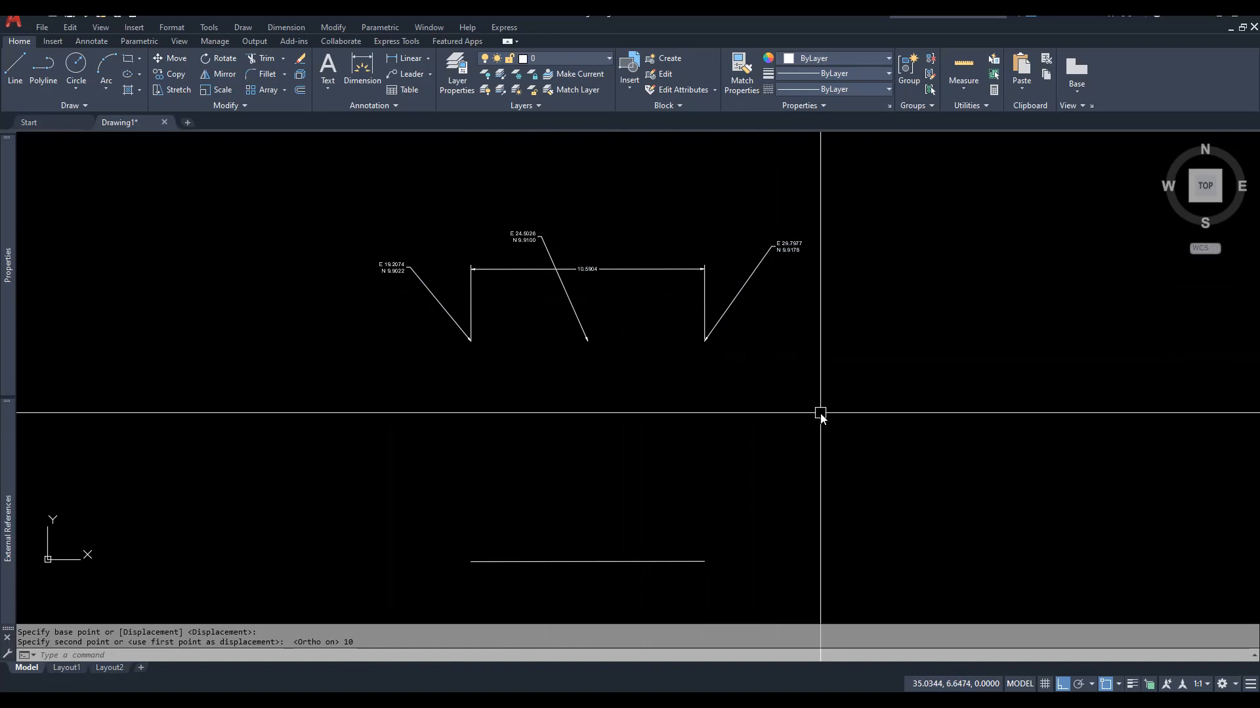
# Undo the last move of the line.
pyautogui.hotkey('ctrl', 'z')
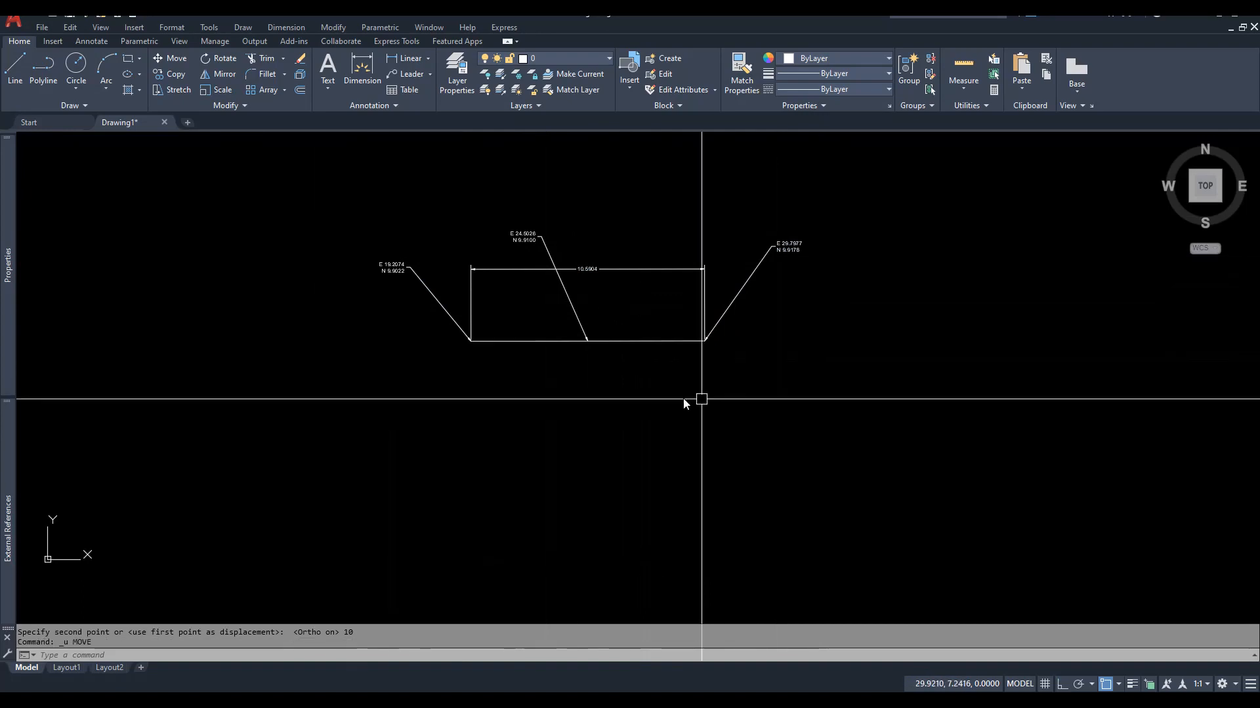
pyautogui.moveTo(624, 380); pyautogui.dragTo(589, 435, button='middle')
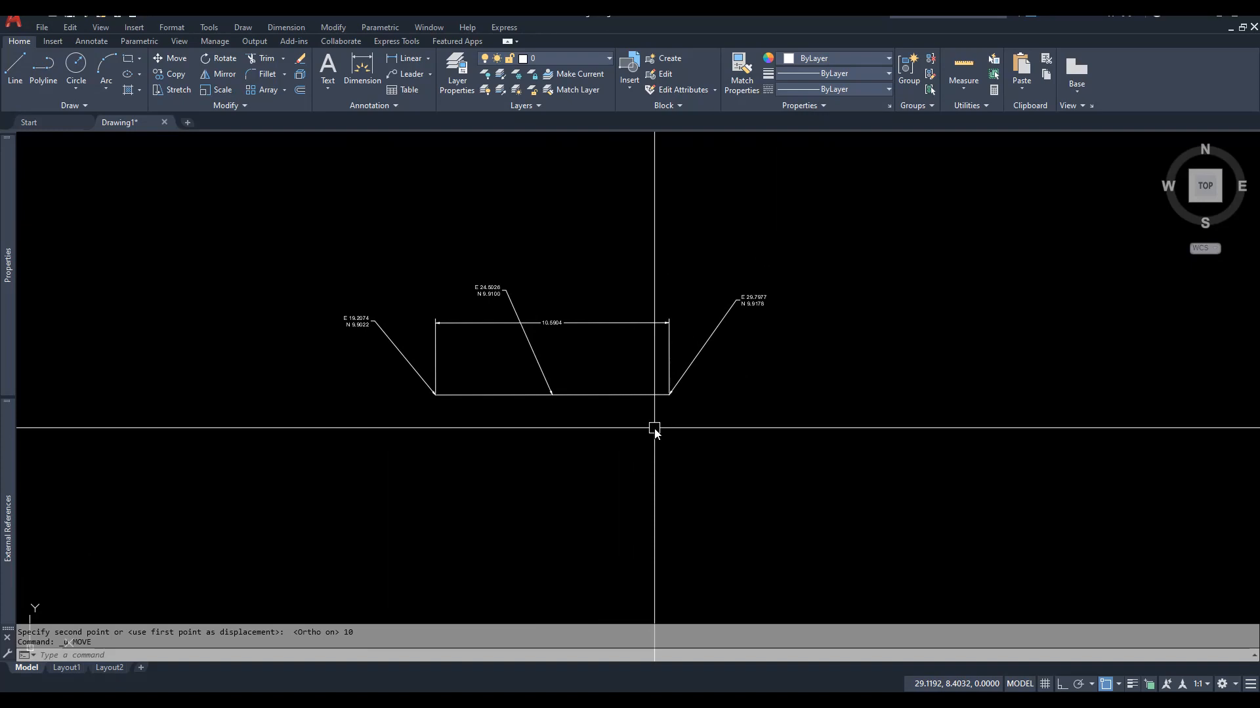
# Examine the "Make new dimensions associative" setting in the User Preferences of the Options dialog, and close the dialog without changes.
pyautogui.write('OP')
pyautogui.press('Return')
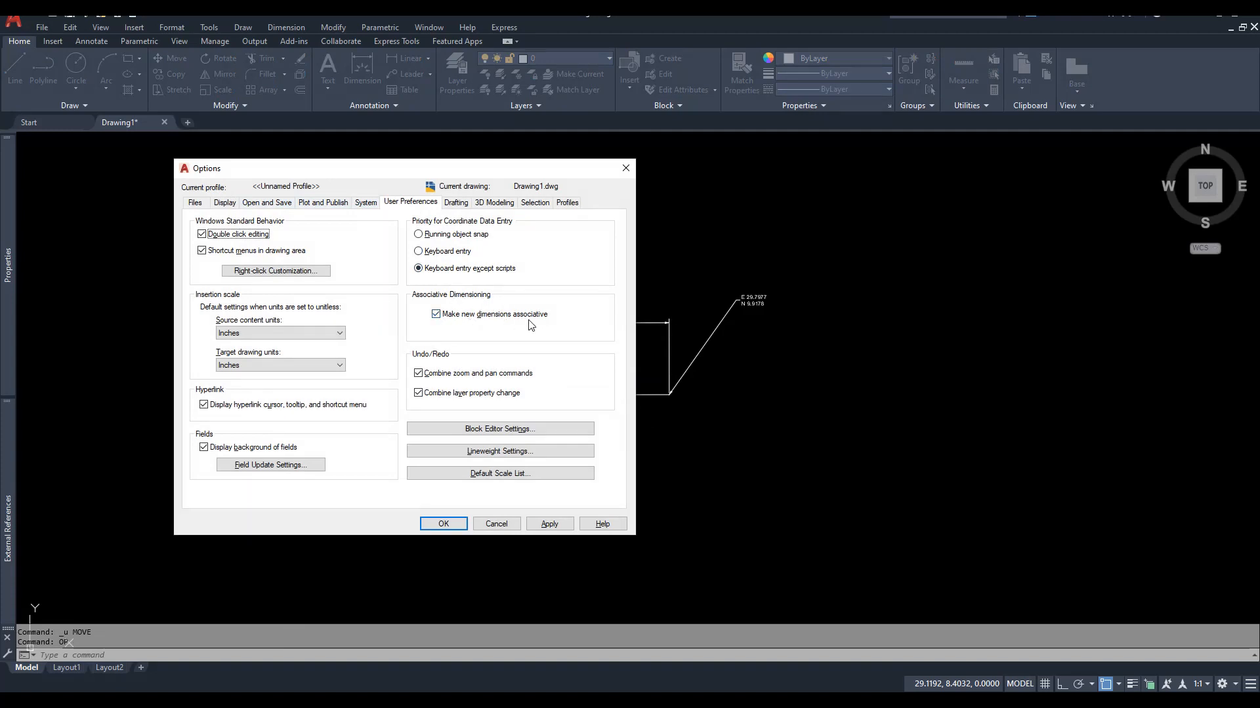
pyautogui.moveTo(440, 321)
pyautogui.click(632, 168)
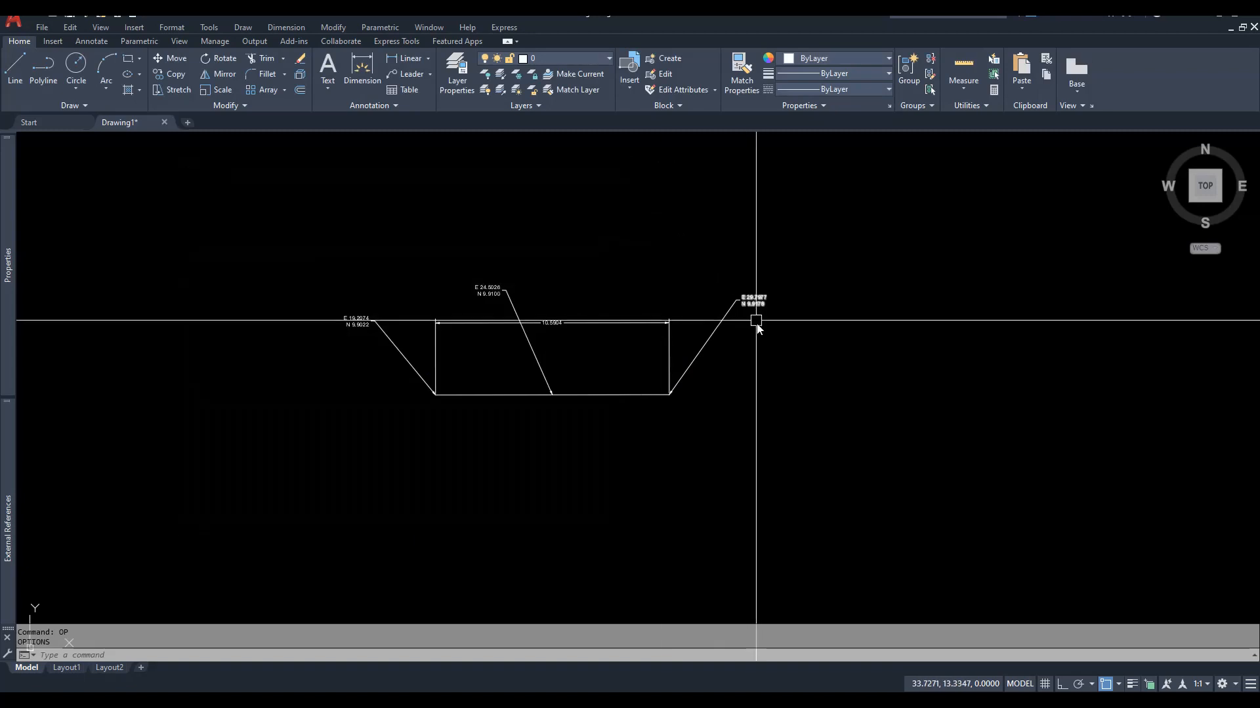
pyautogui.moveTo(692, 434); pyautogui.dragTo(729, 446, button='middle')
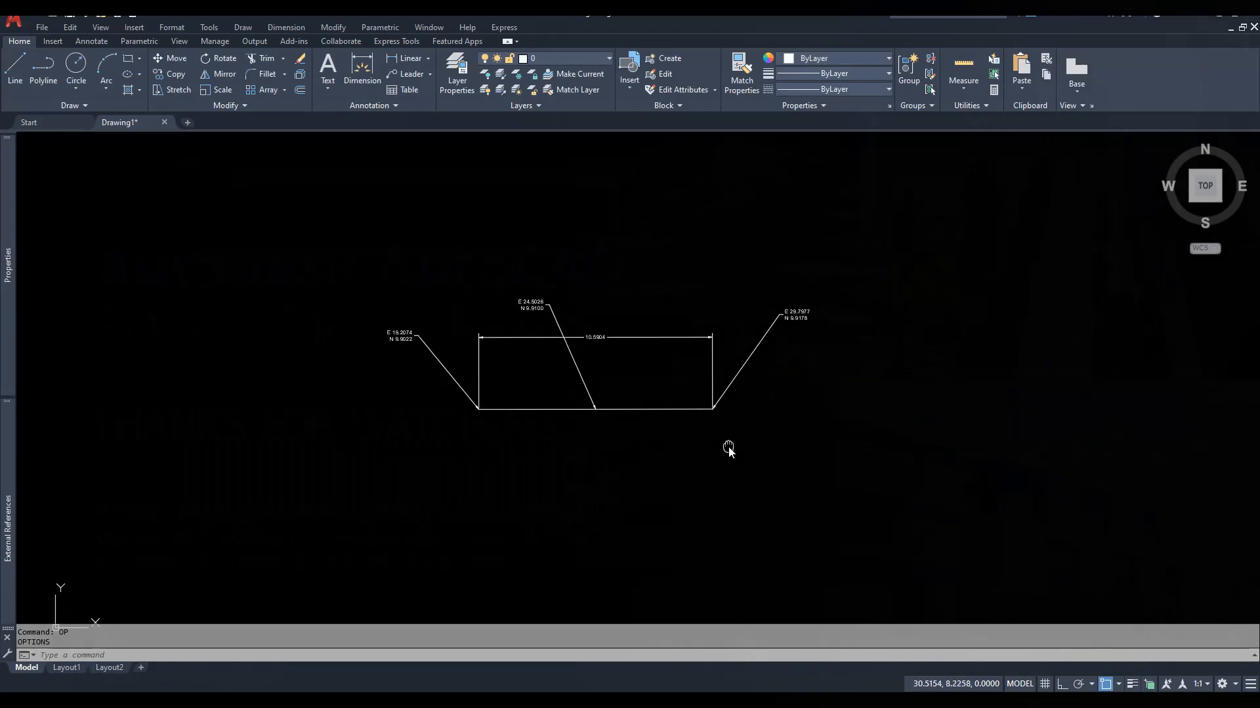